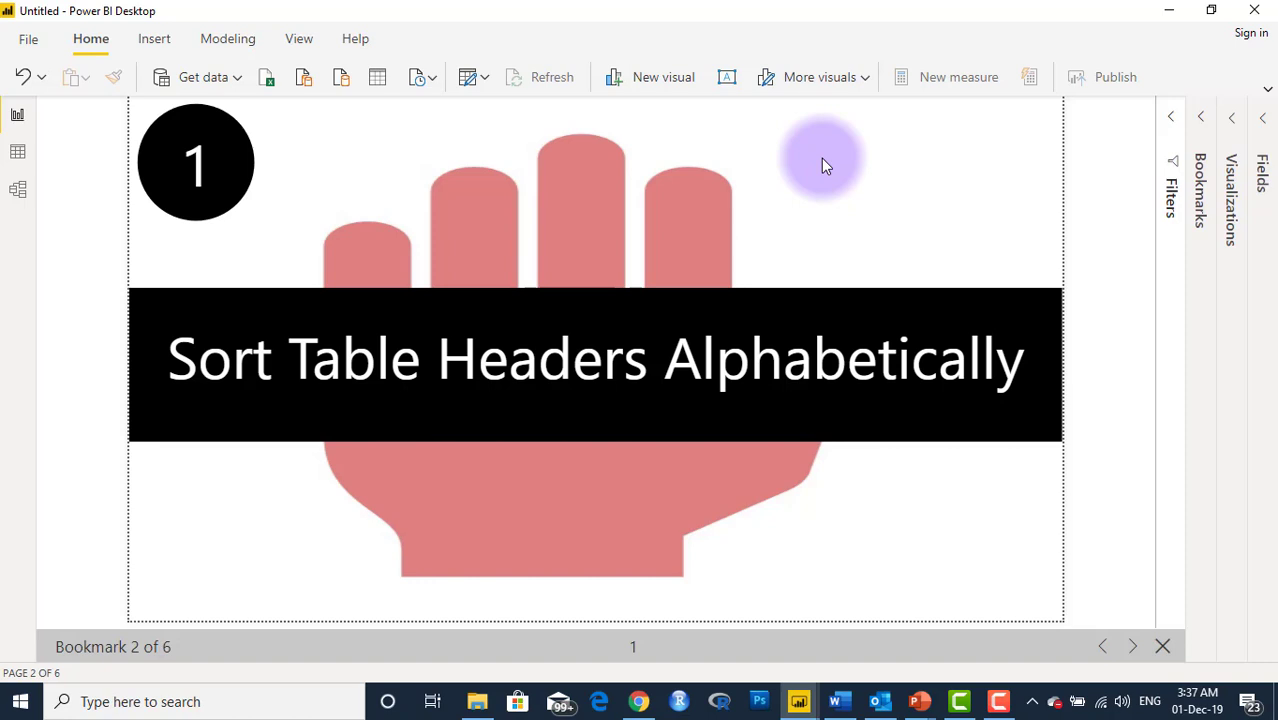
# Step: Bring Power Query Editor to the front on the Orders query and select the Row ID column
pyautogui.click(798, 703)
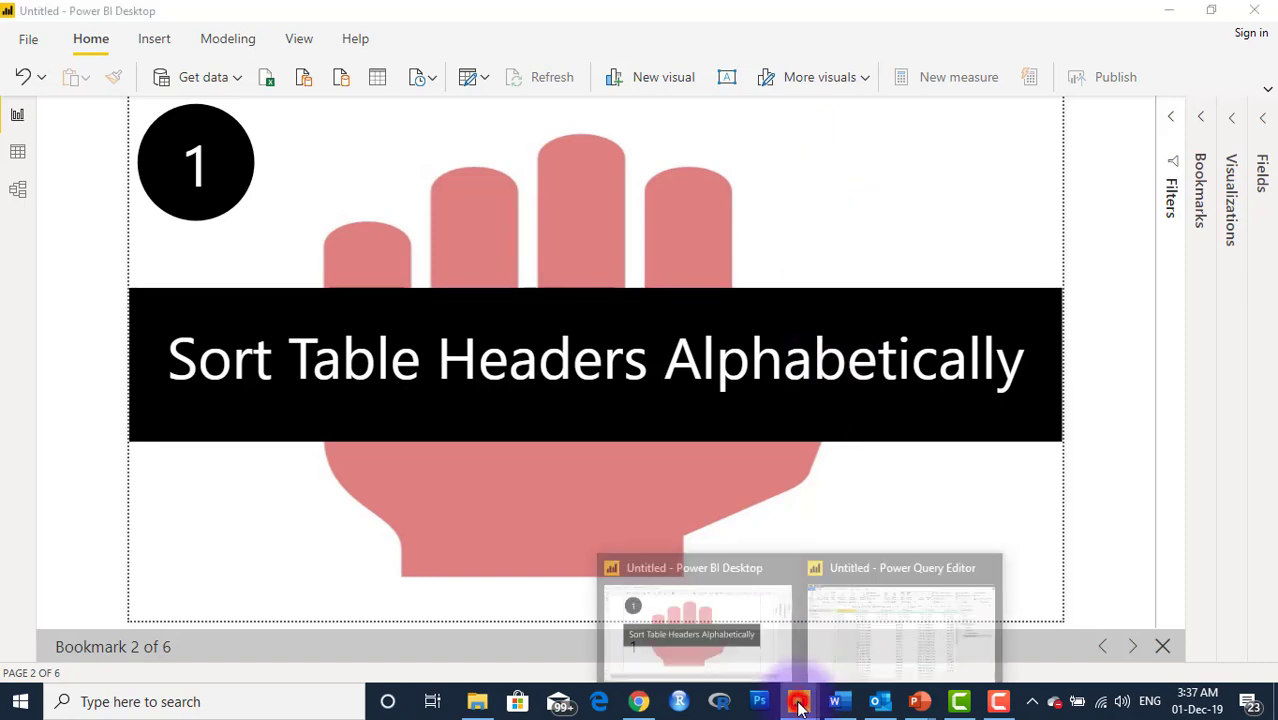
pyautogui.click(840, 614)
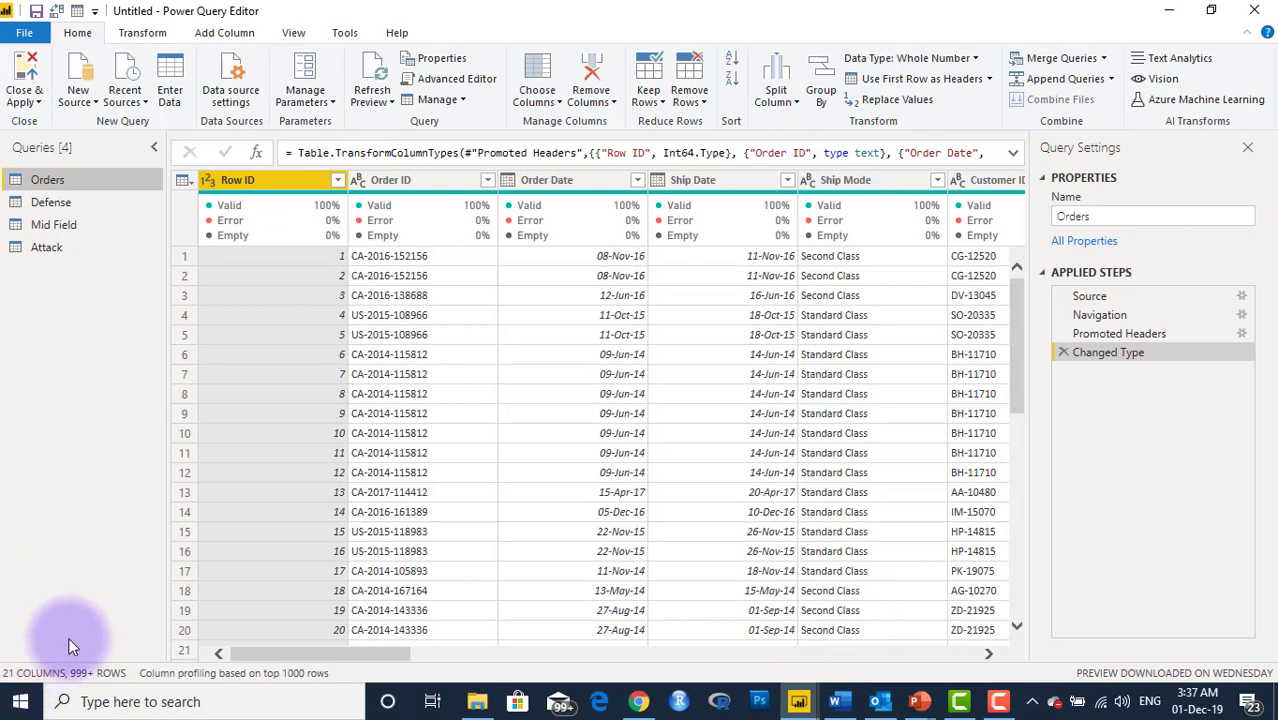
pyautogui.hotkey('ctrl', '+')
pyautogui.hotkey('ctrl', '+')
pyautogui.hotkey('ctrl', '+')
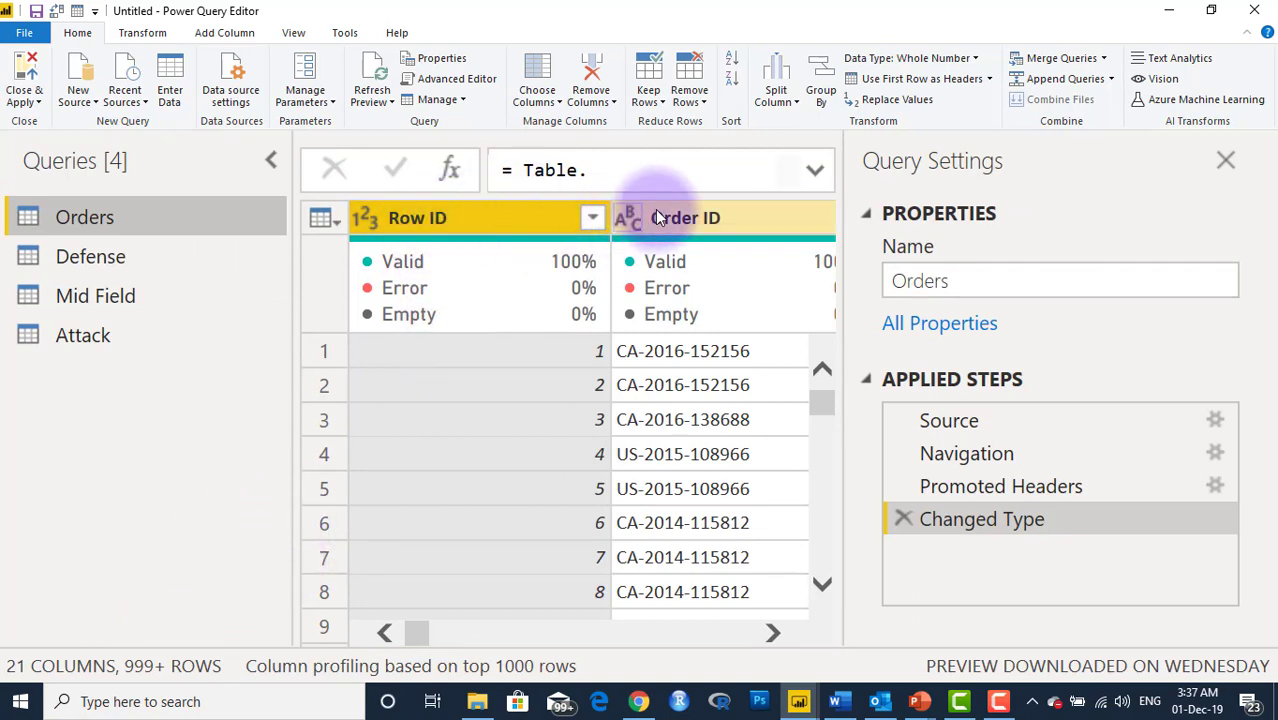
pyautogui.moveTo(516, 295)
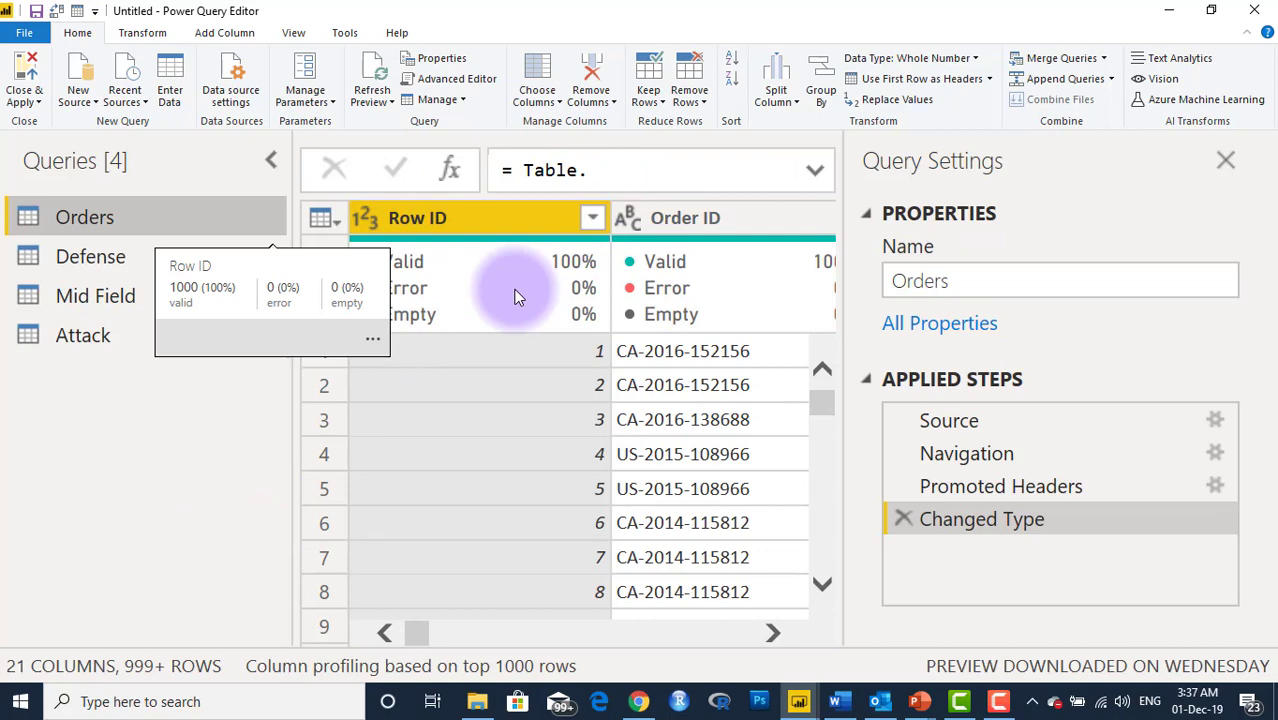
pyautogui.hotkey('ctrl', '-')
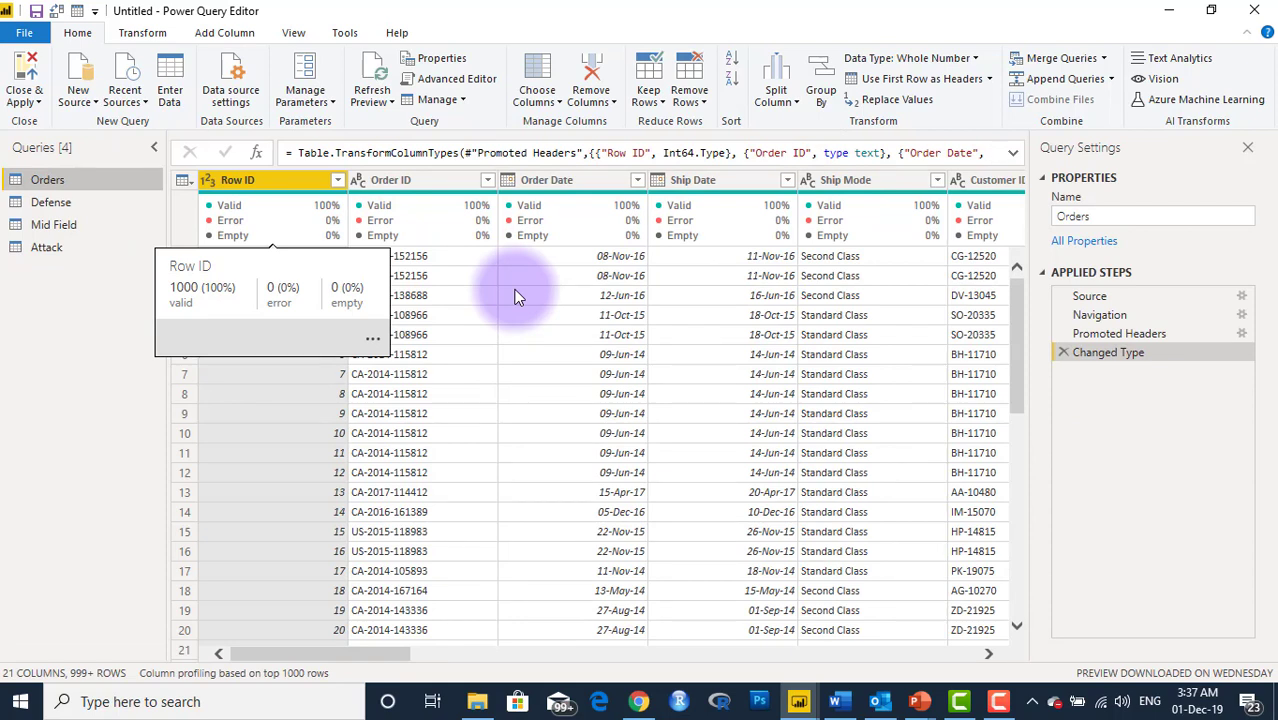
pyautogui.click(276, 183)
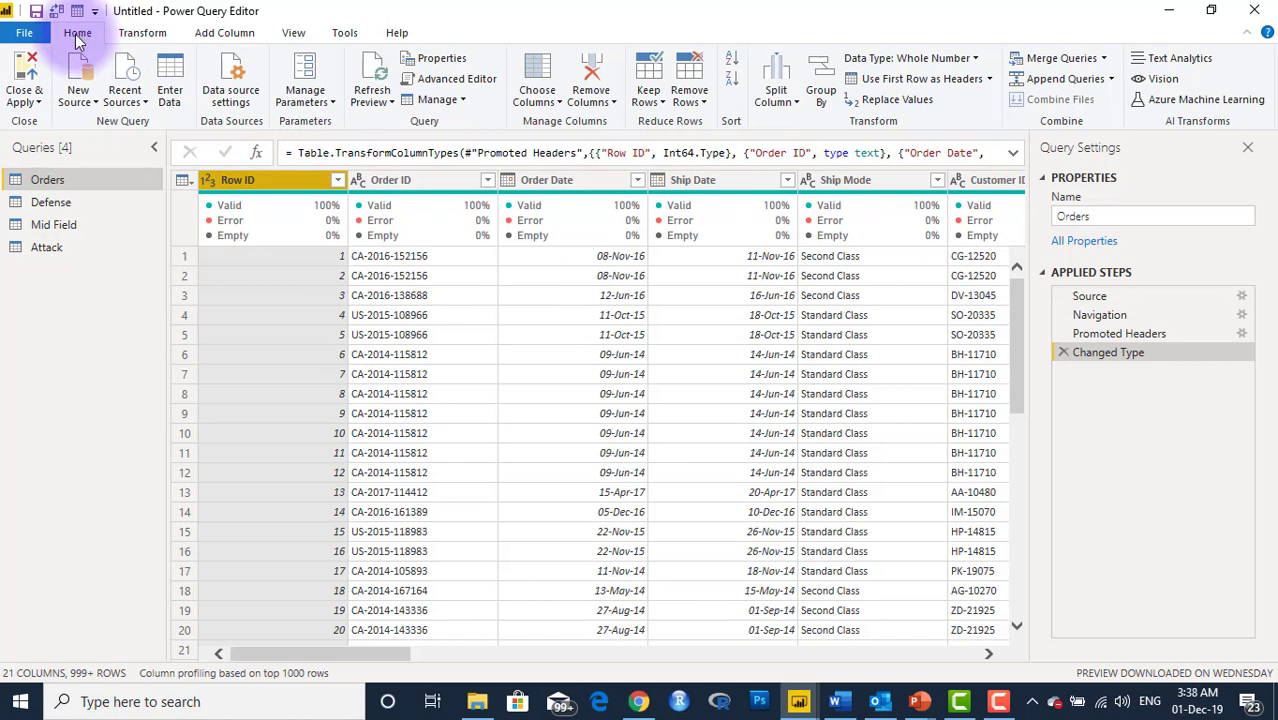
# Step: Sort the Orders columns by Name in Choose Columns so Category, City and Country lead
pyautogui.click(557, 104)
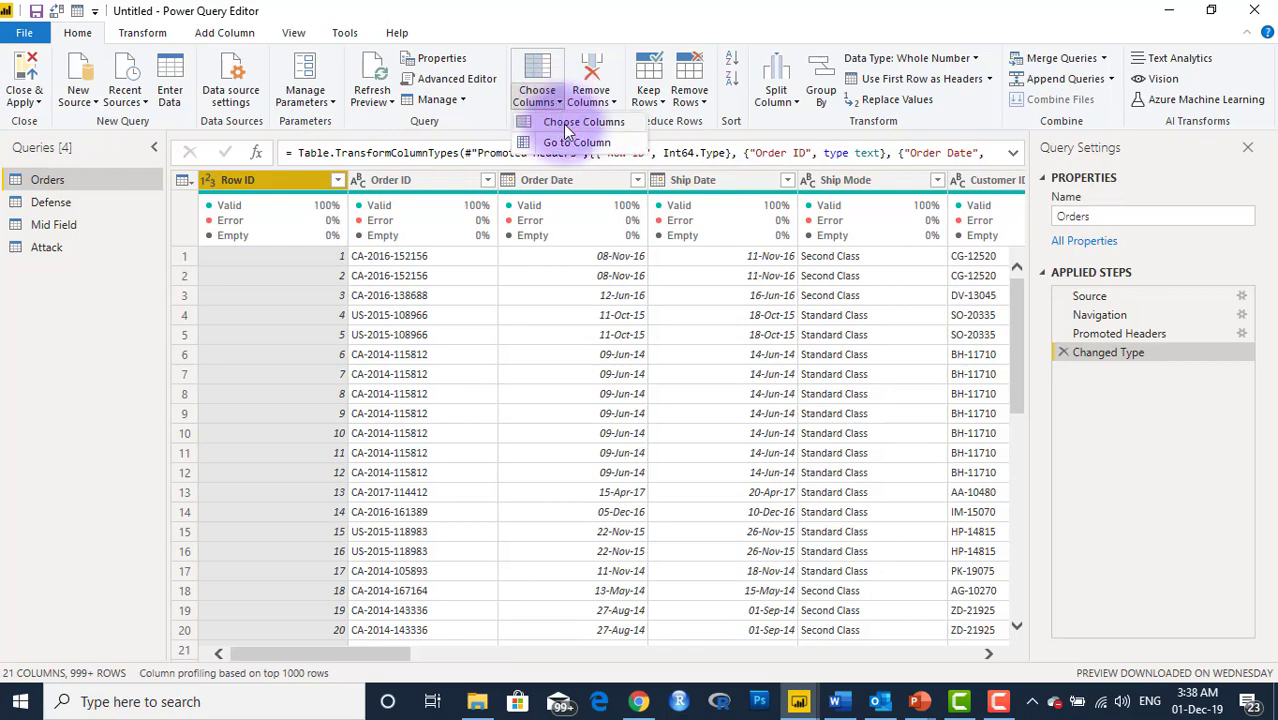
pyautogui.click(566, 125)
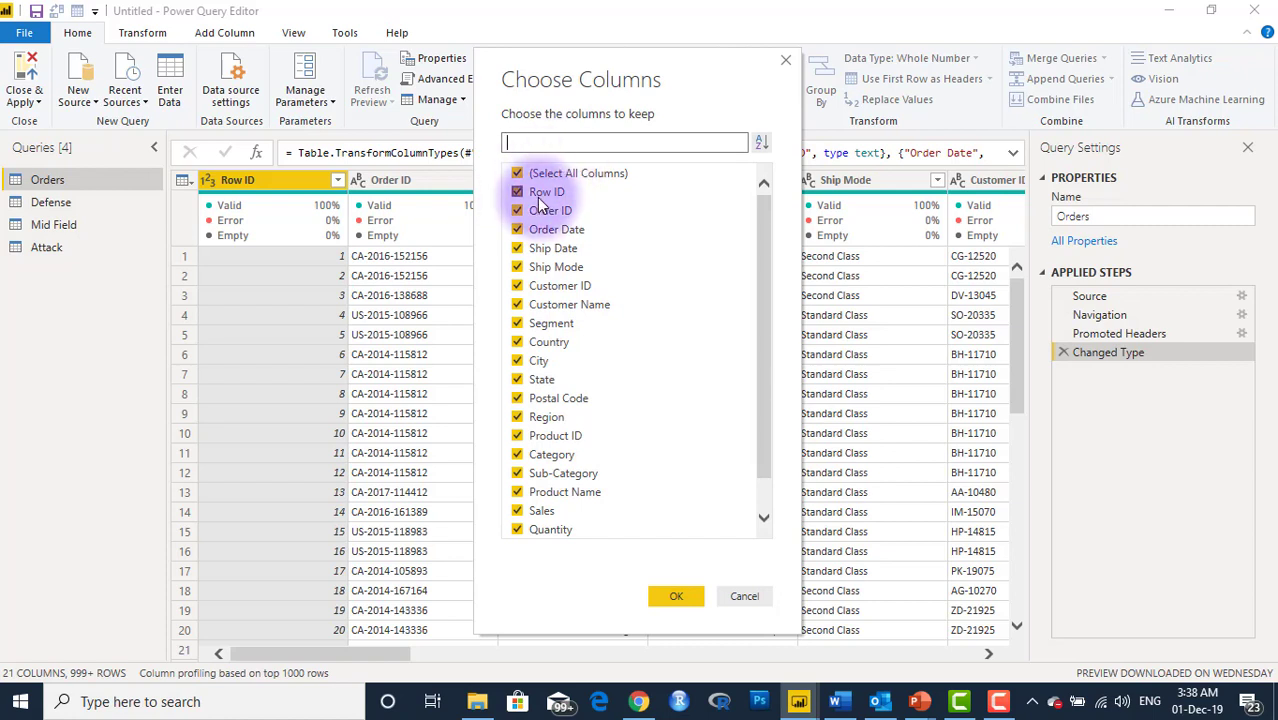
pyautogui.click(763, 144)
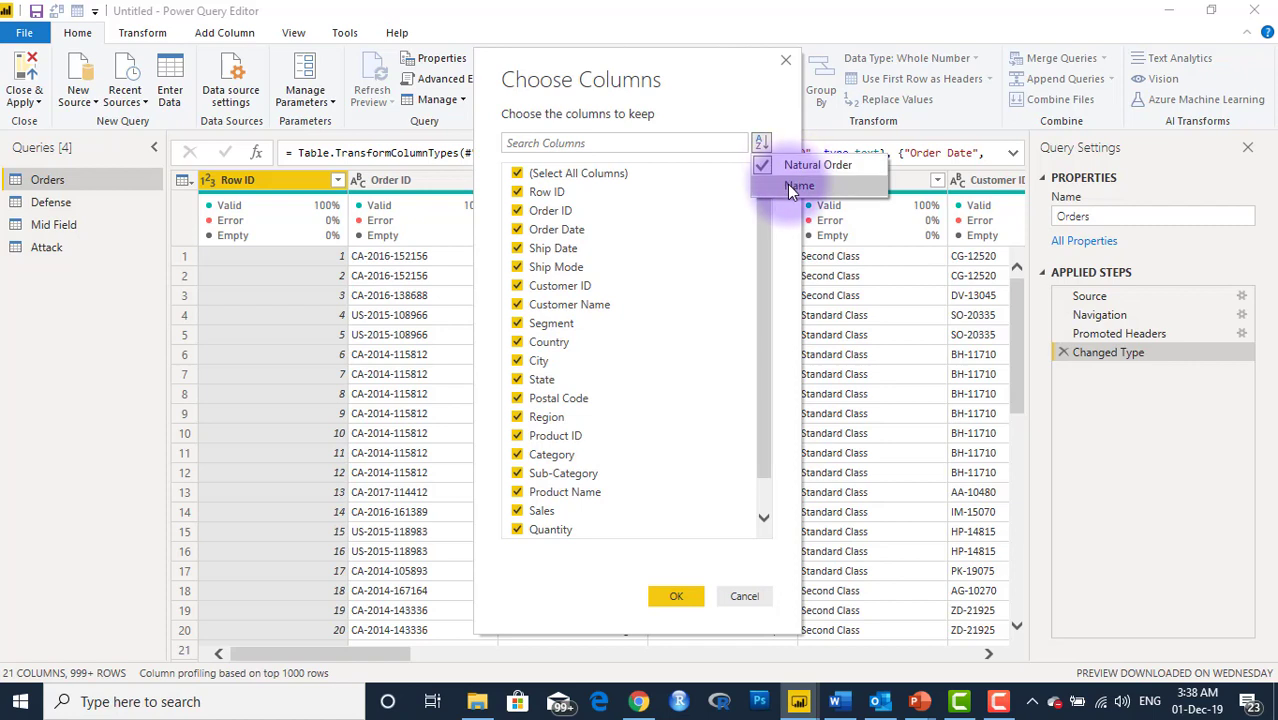
pyautogui.click(792, 187)
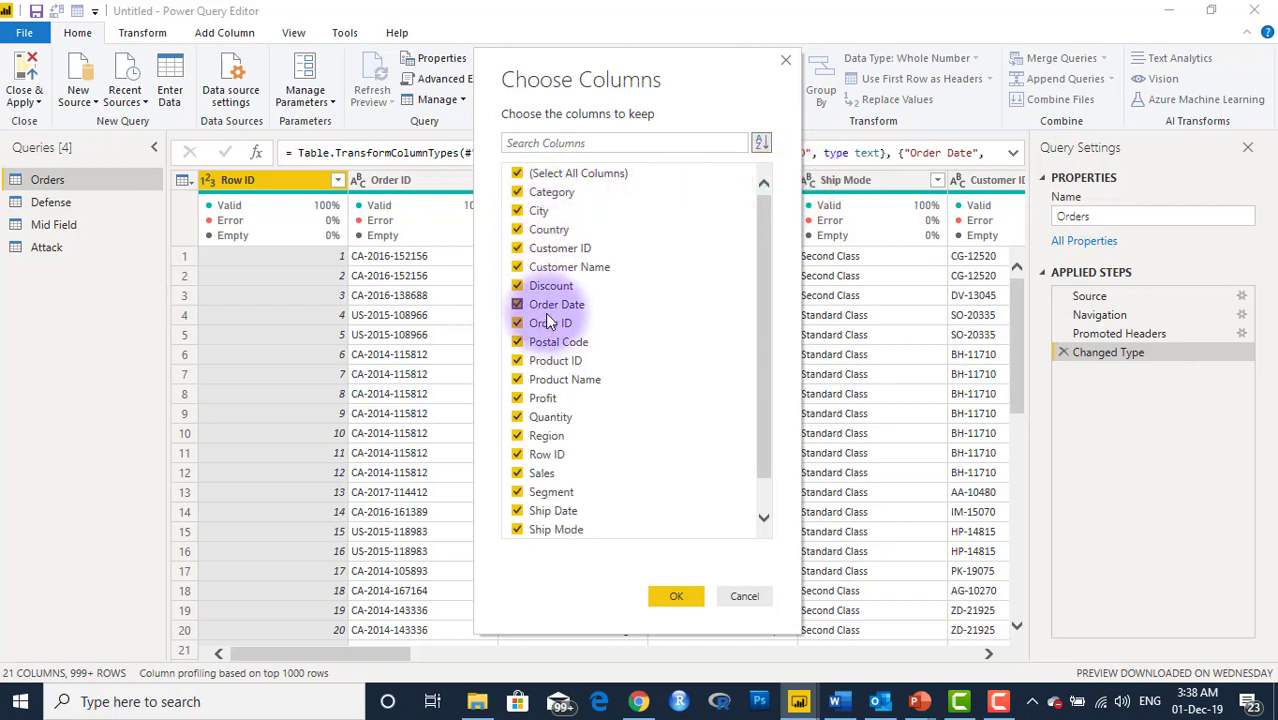
pyautogui.click(666, 598)
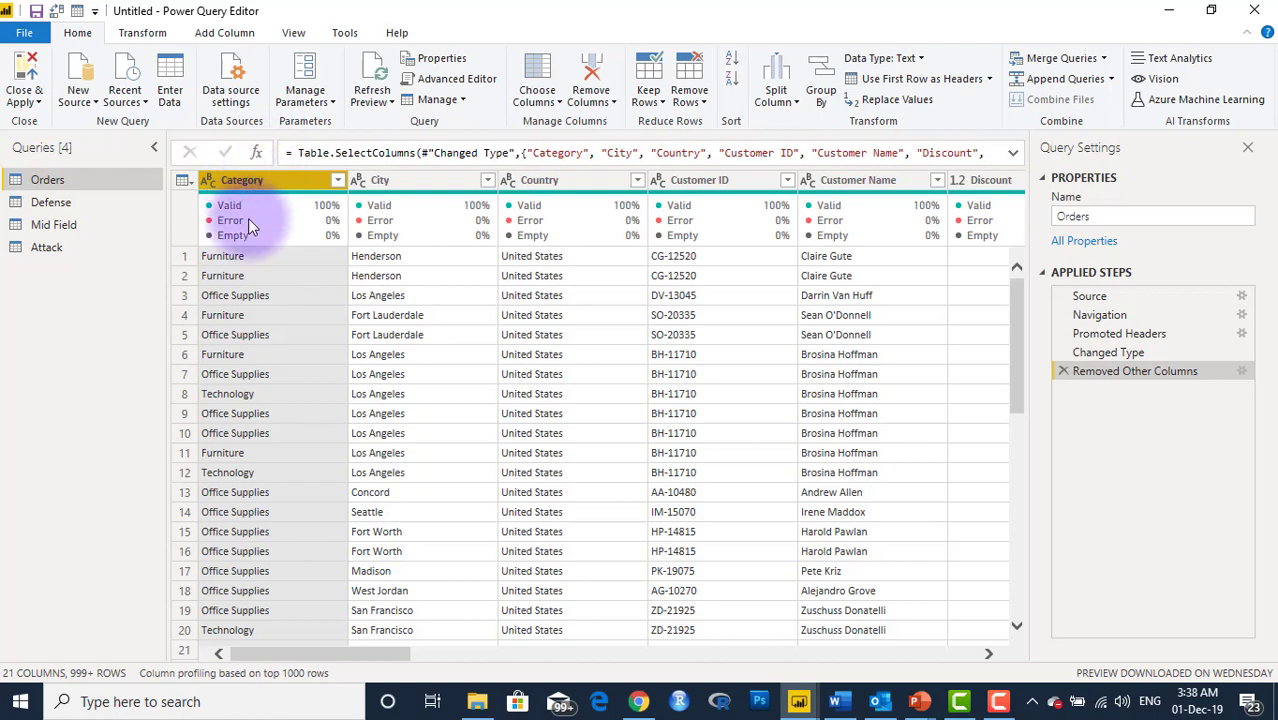
pyautogui.moveTo(364, 654); pyautogui.dragTo(284, 604)
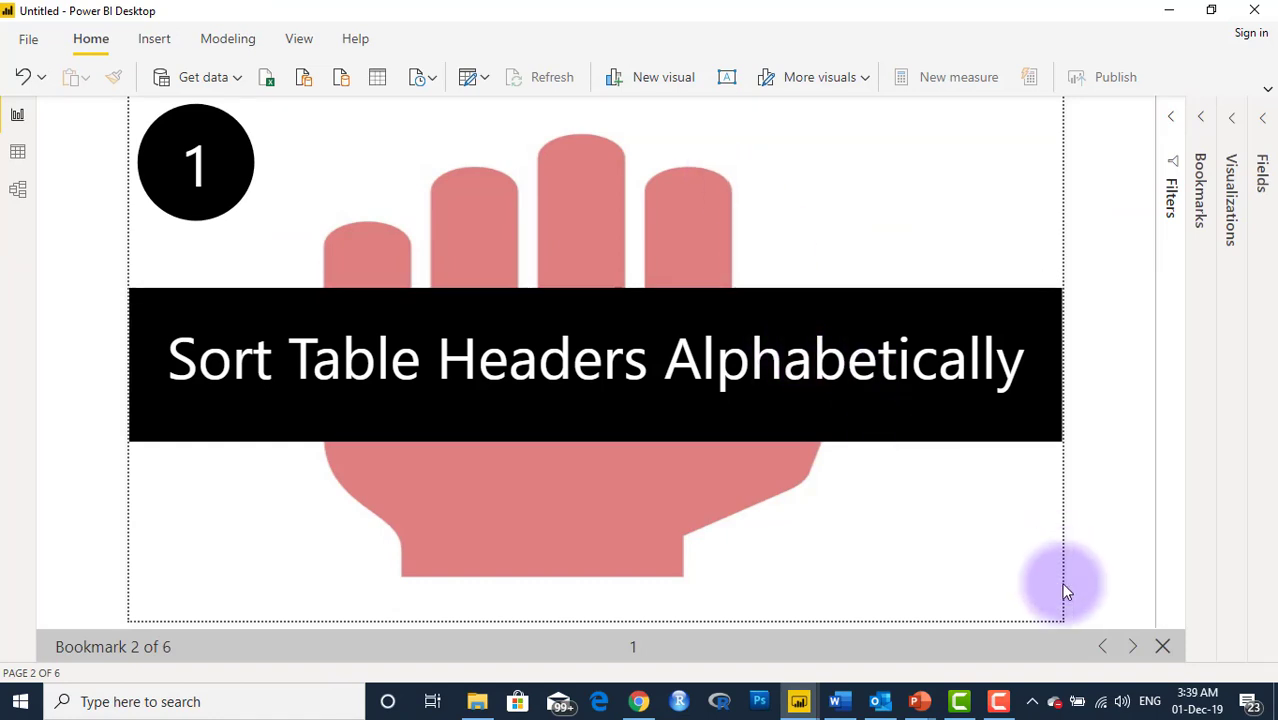
# Step: Advance the slides to bookmark 3, 'Jump to a Column'
pyautogui.click(1137, 650)
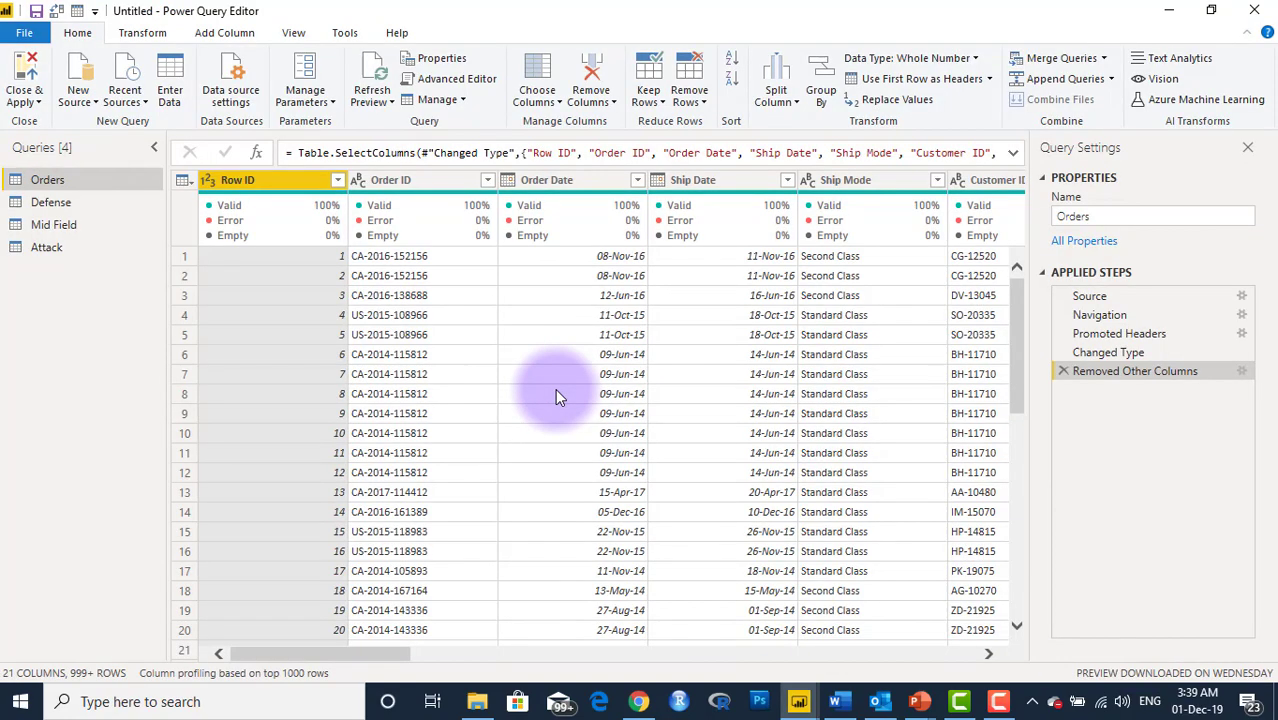
pyautogui.hotkey('ctrl', '+')
pyautogui.hotkey('ctrl', '+')
pyautogui.hotkey('ctrl', '+')
pyautogui.hotkey('ctrl', '+')
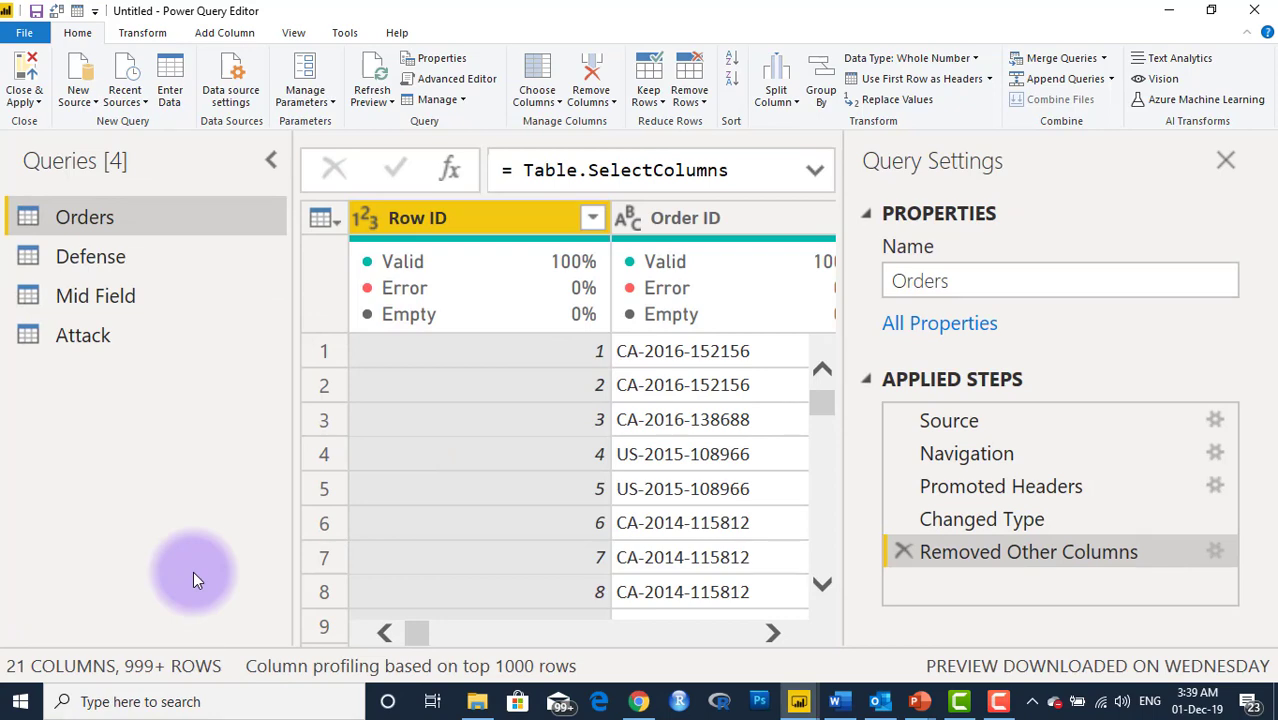
pyautogui.hotkey('ctrl', '0')
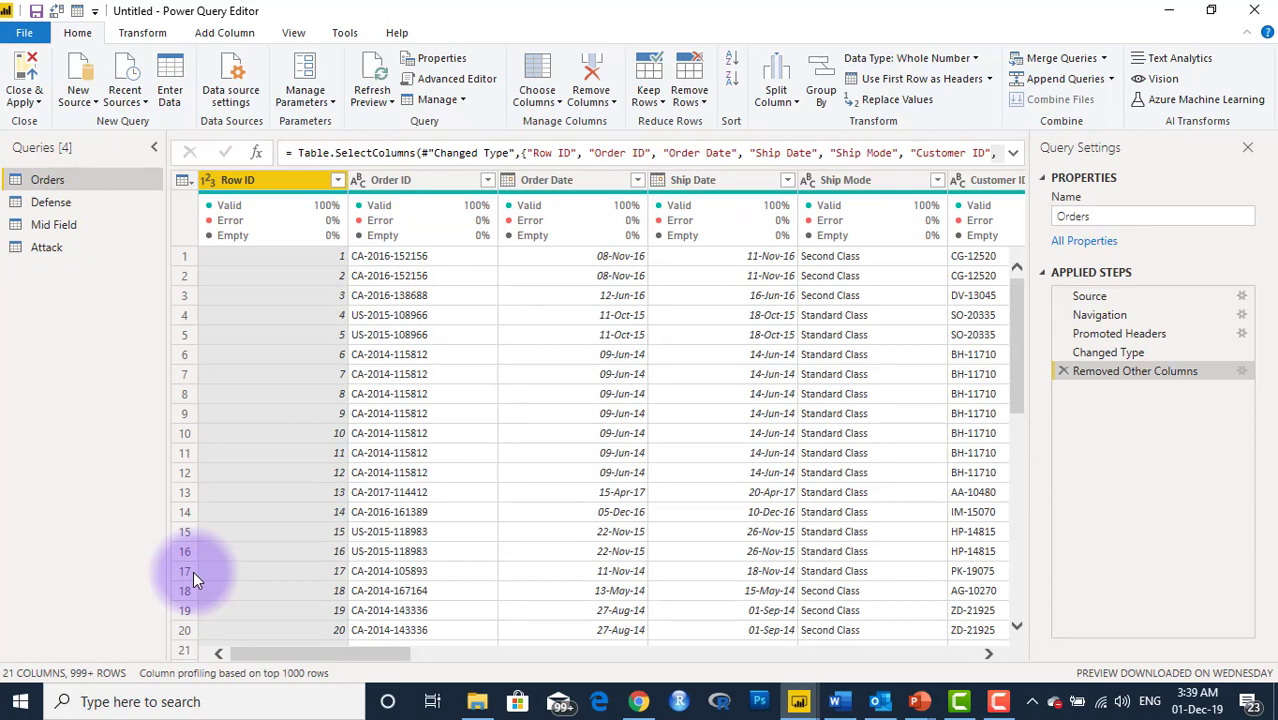
pyautogui.click(327, 657)
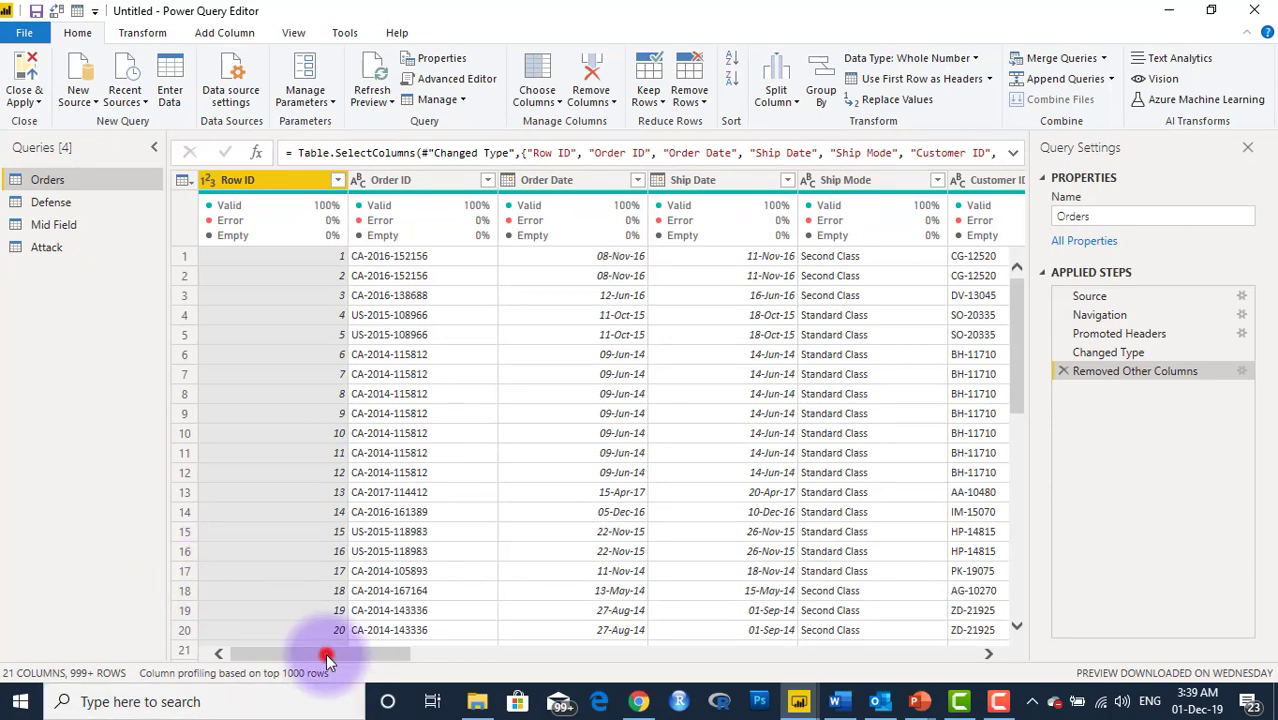
pyautogui.moveTo(327, 657); pyautogui.dragTo(276, 658)
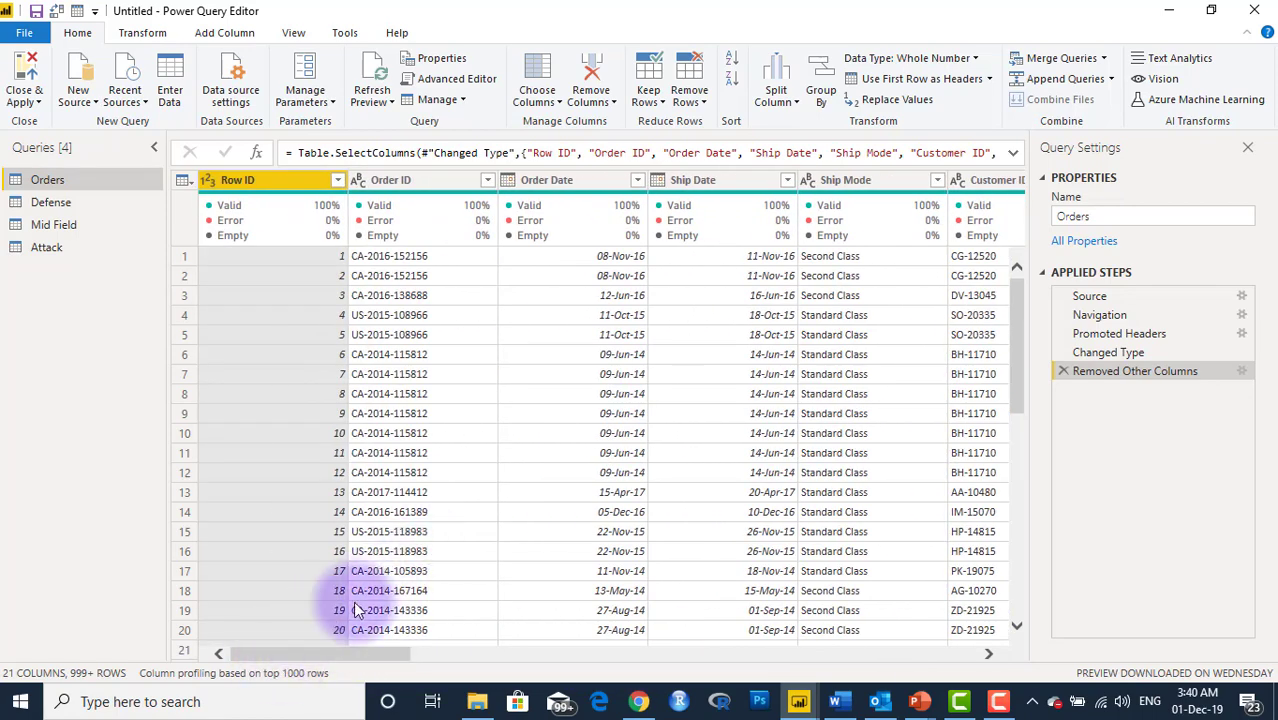
pyautogui.hotkey('ctrl', 'g')
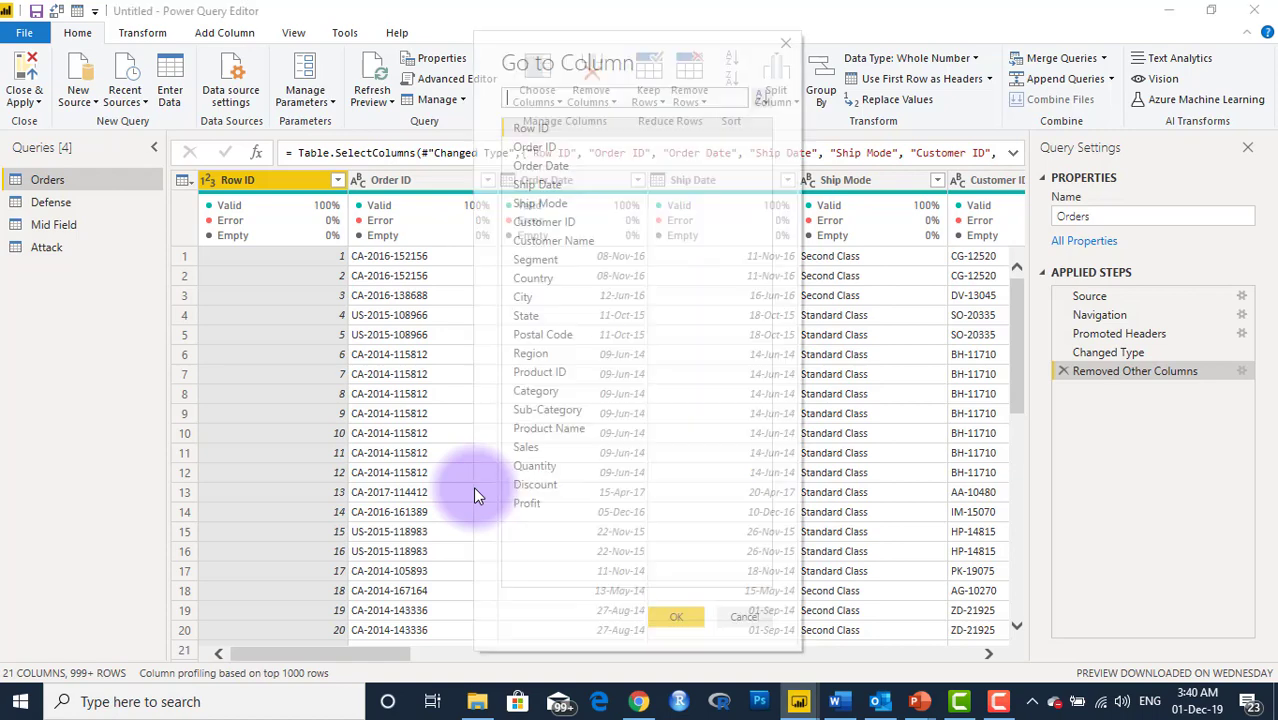
# Step: Filter Go to Column by 'Pr' and jump to the Product Name column
pyautogui.moveTo(601, 36)
pyautogui.mouseDown()
pyautogui.moveTo(578, 37)
pyautogui.moveTo(590, 14)
pyautogui.mouseUp()
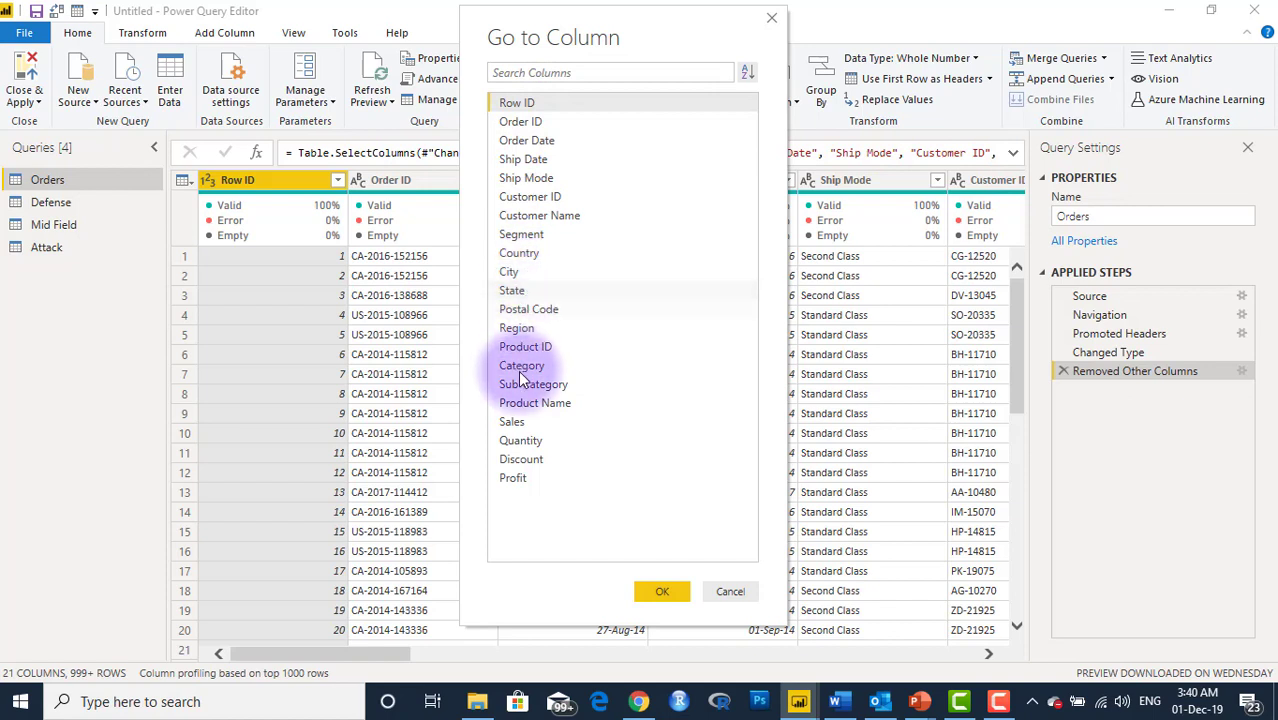
pyautogui.click(551, 71)
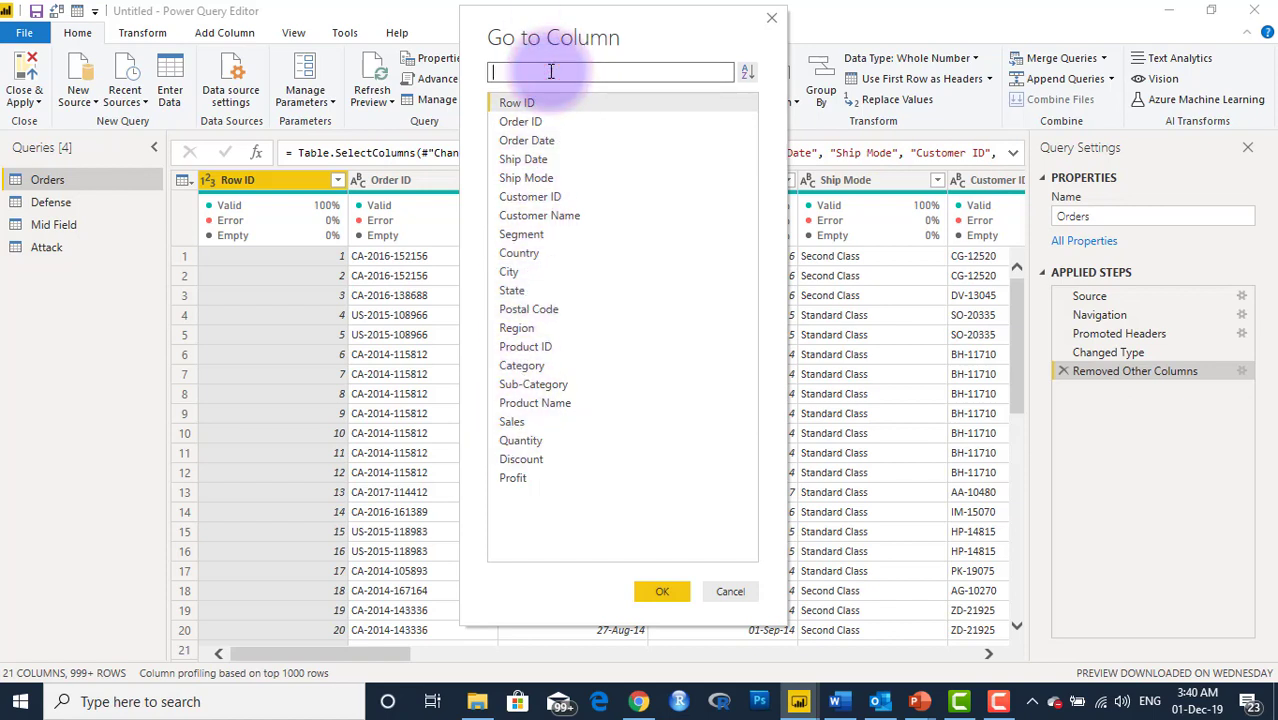
pyautogui.write('P')
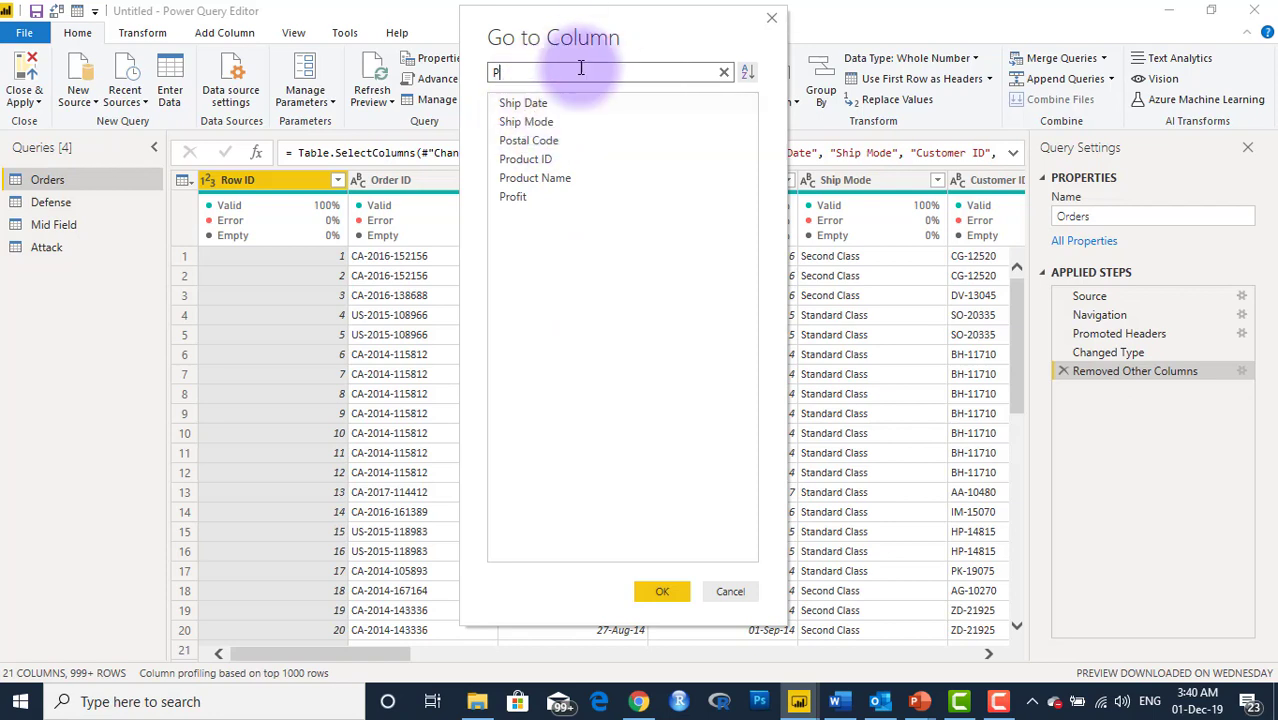
pyautogui.write('r')
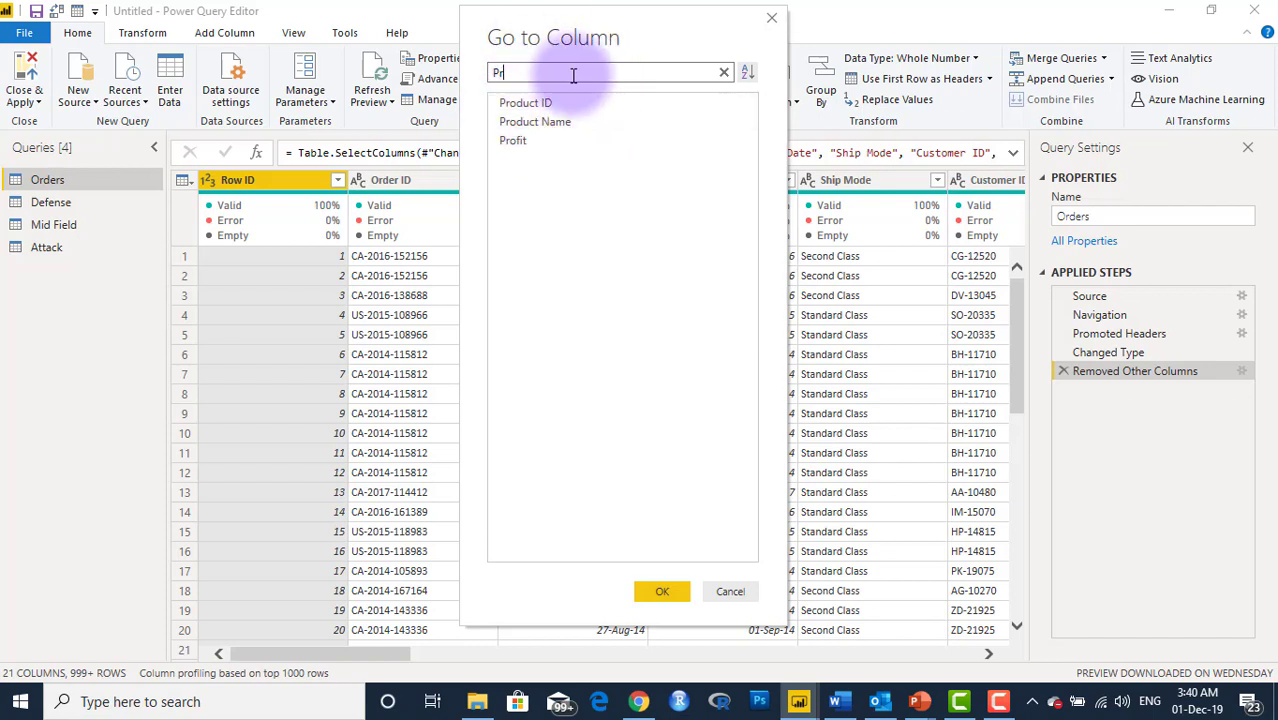
pyautogui.click(545, 121)
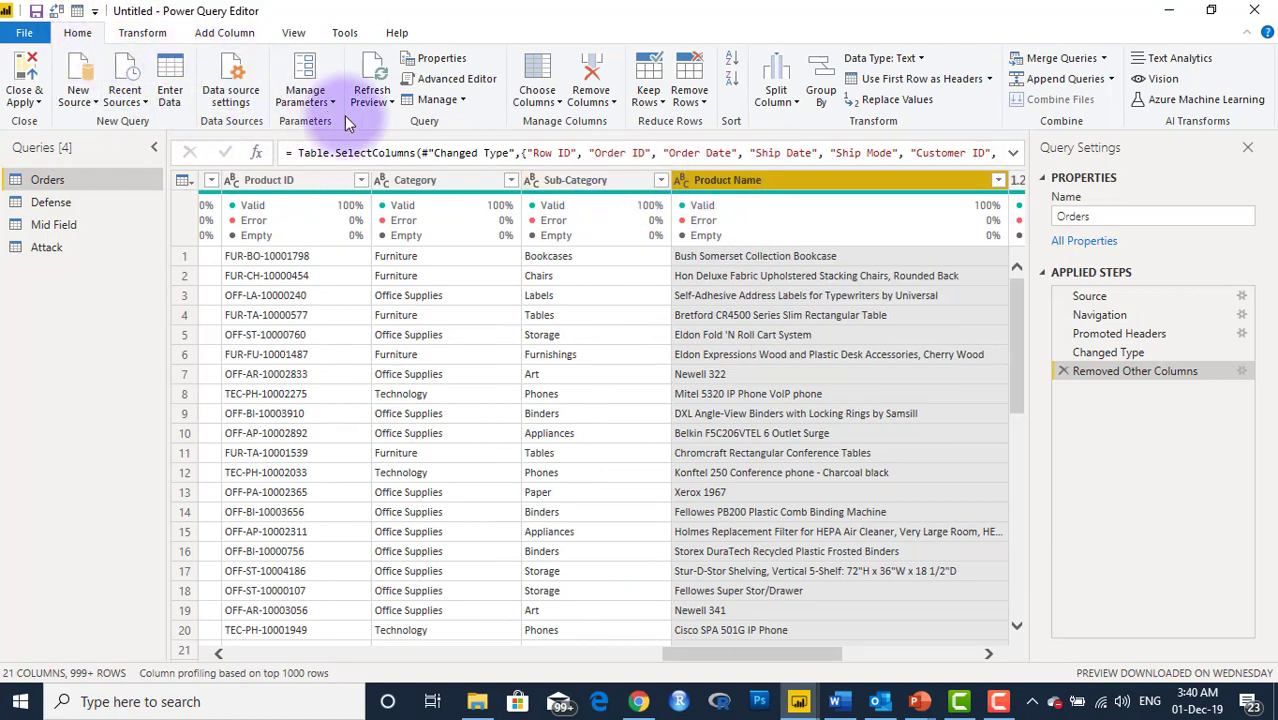
# Step: Open the Choose Columns dropdown to reveal the Go to Column option
pyautogui.click(557, 104)
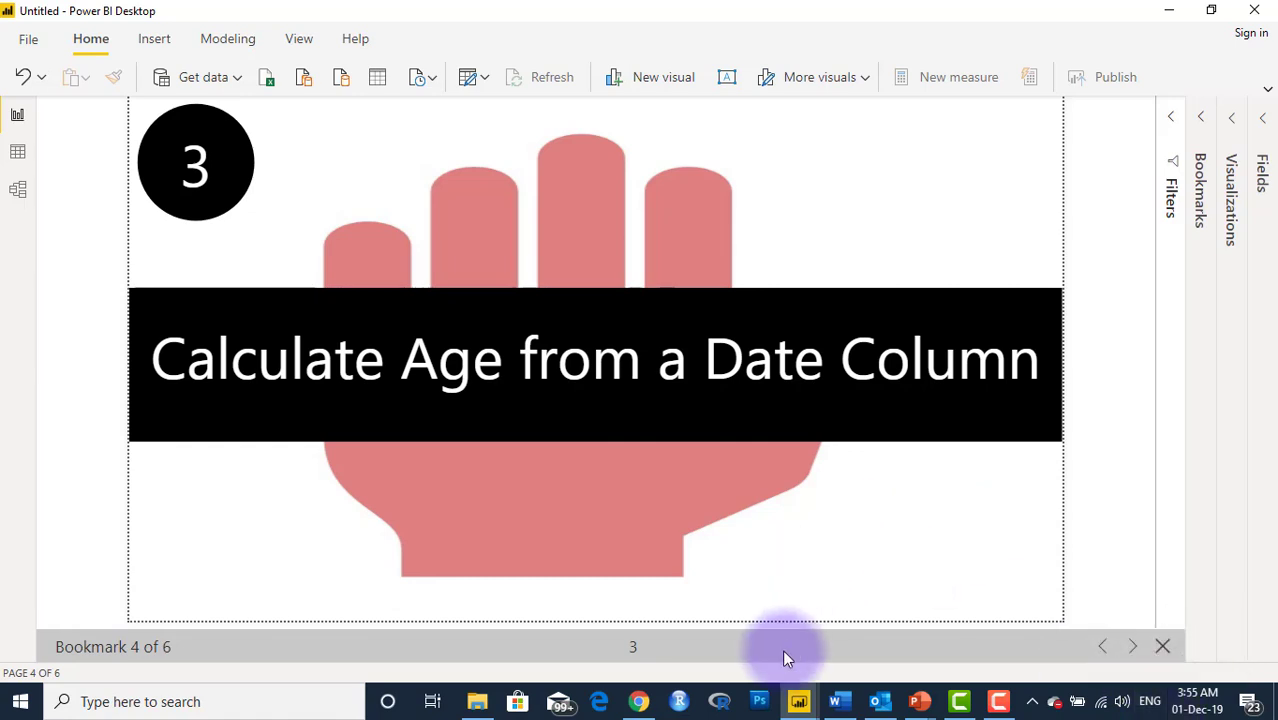
# Step: Bring Power Query Editor back to the front from the Power BI taskbar preview
pyautogui.moveTo(797, 706)
pyautogui.click(872, 625)
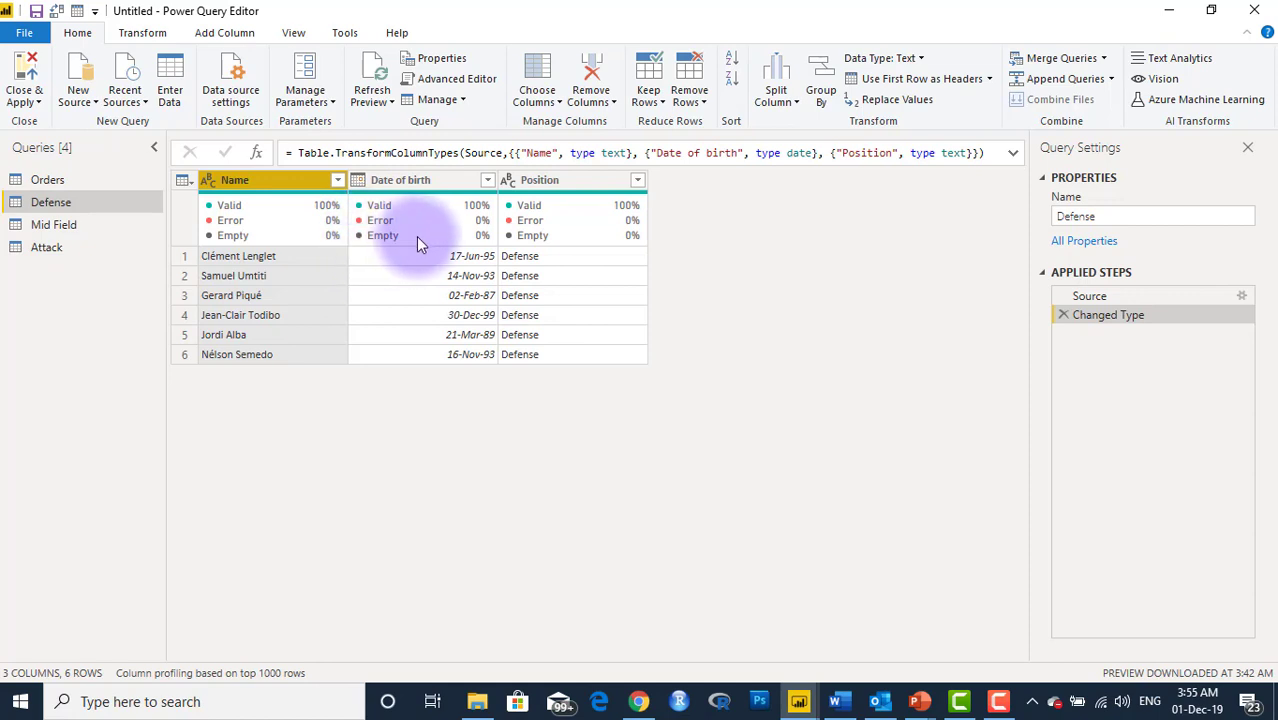
# Step: Add an Age column to the Defense query from Date of birth via Date > Age
pyautogui.click(415, 179)
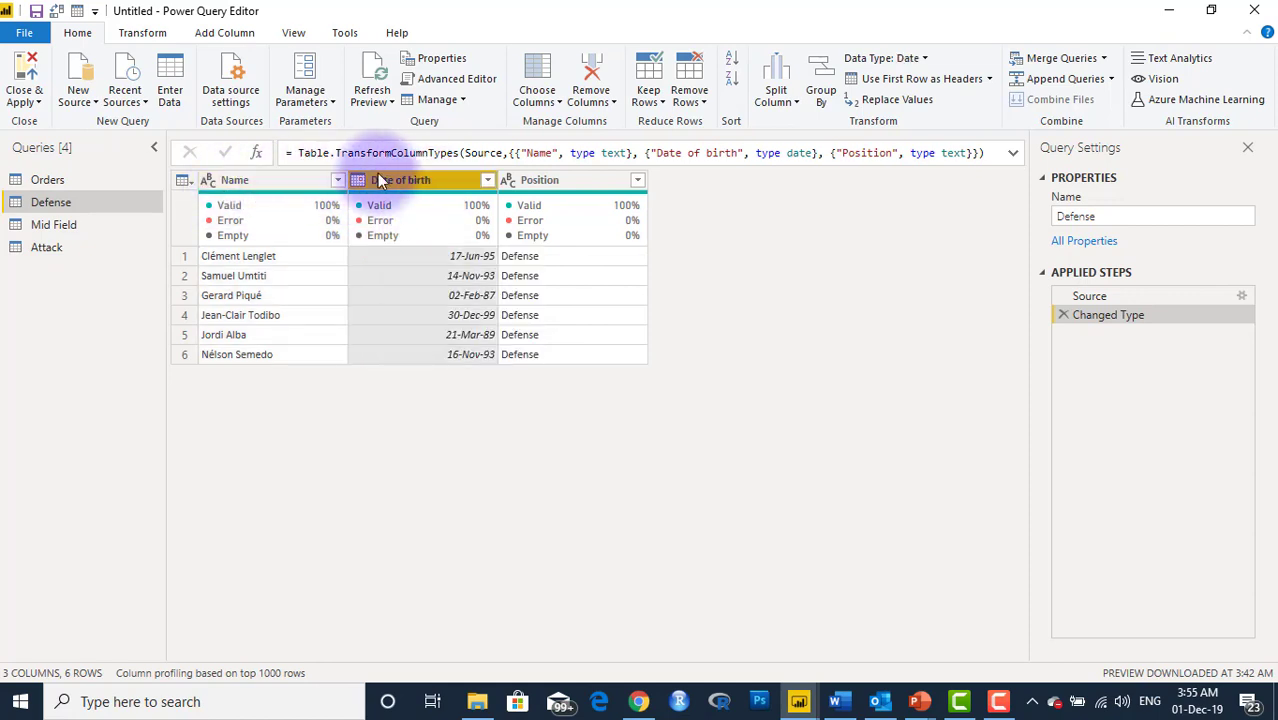
pyautogui.click(424, 177)
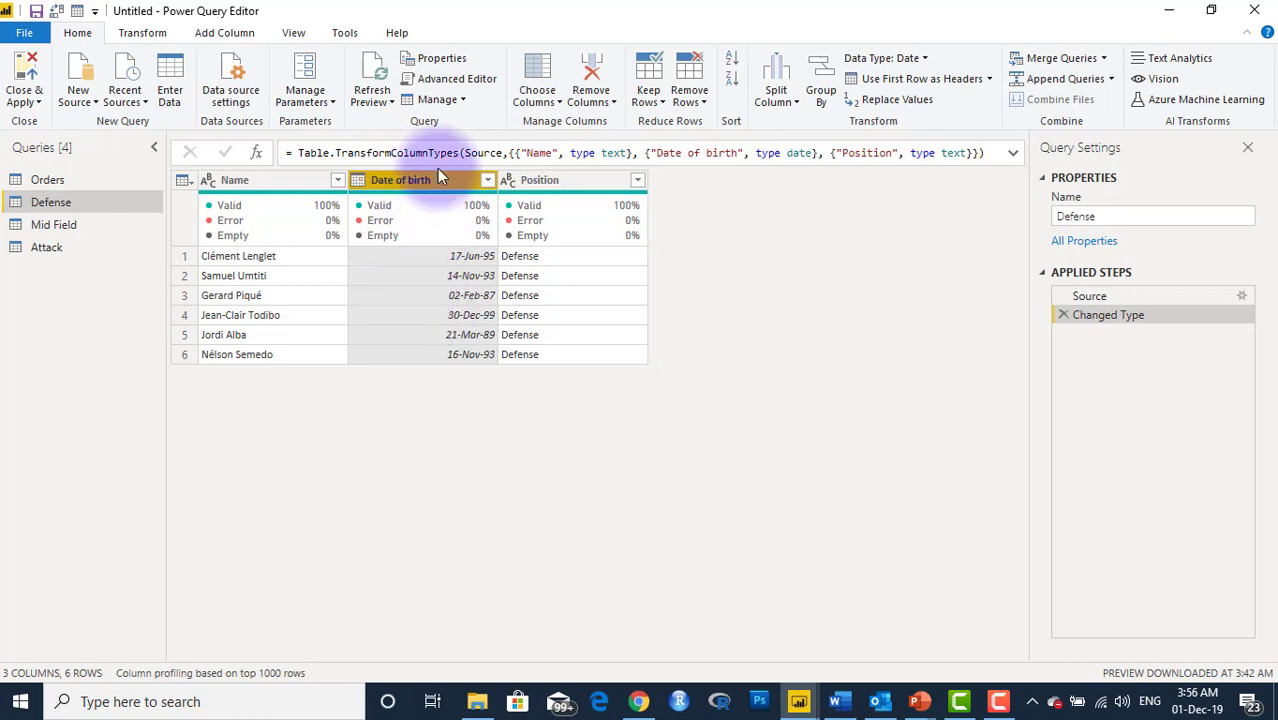
pyautogui.click(238, 37)
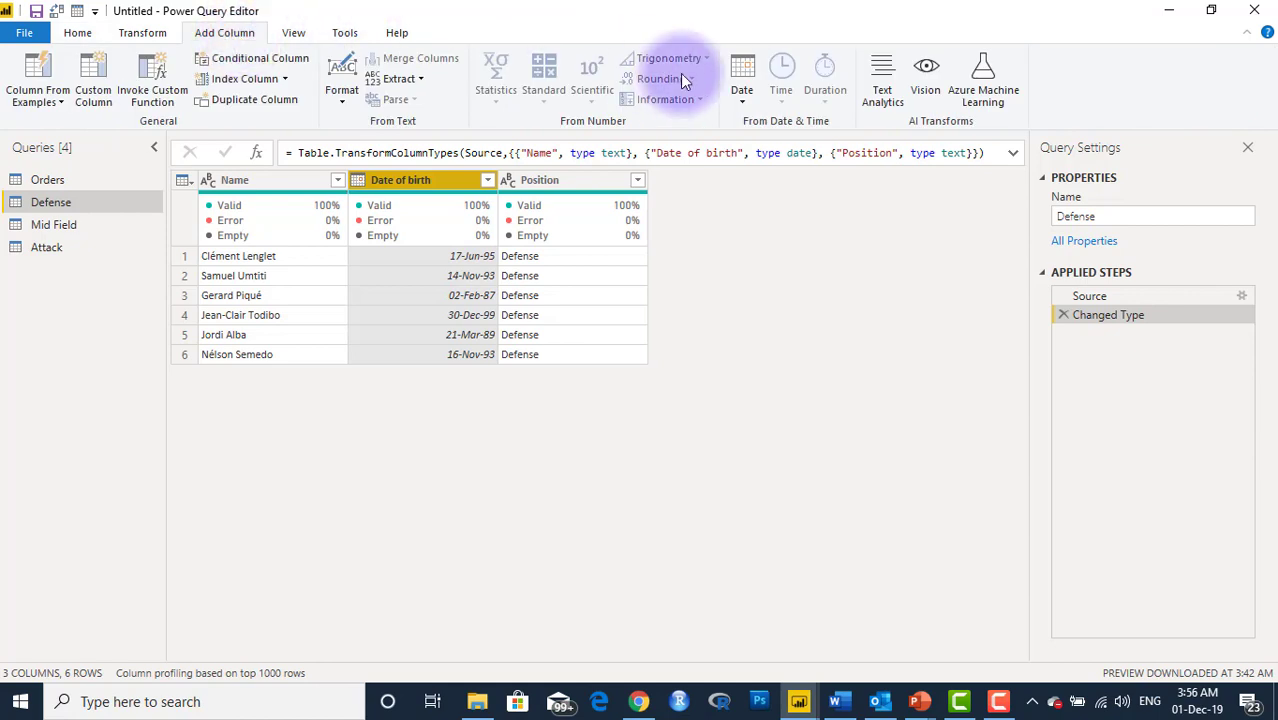
pyautogui.click(740, 102)
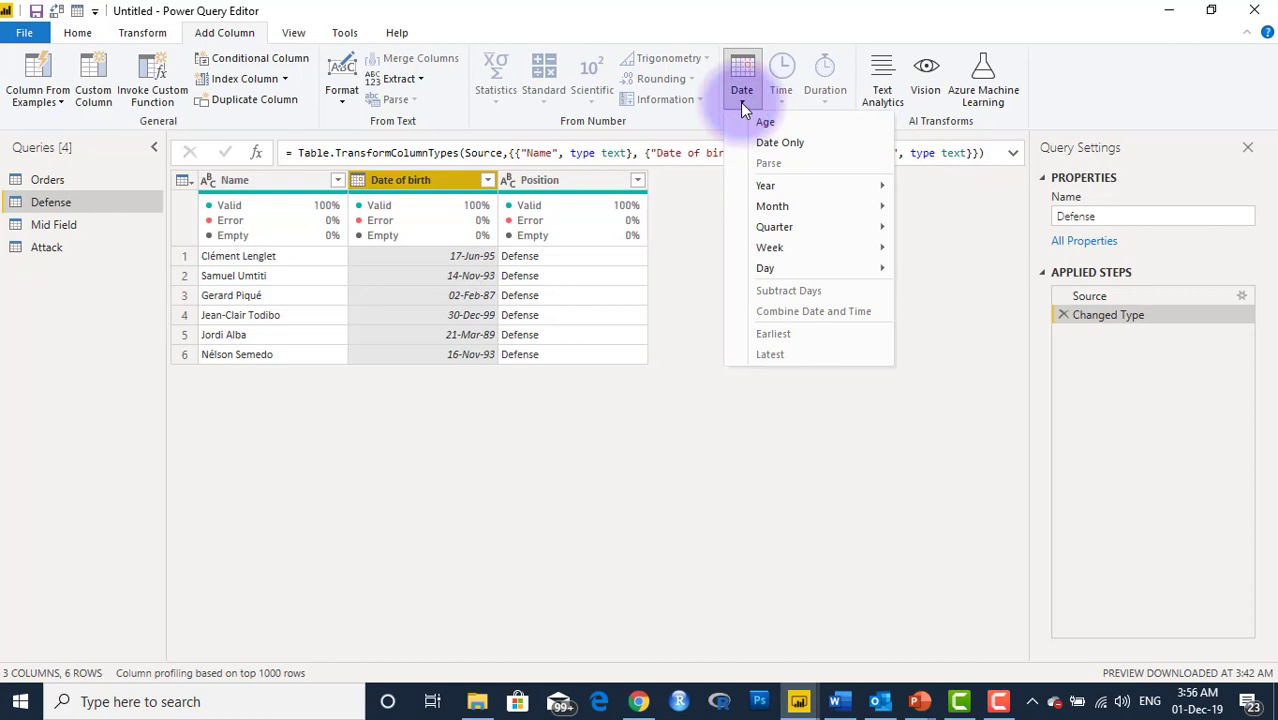
pyautogui.click(762, 121)
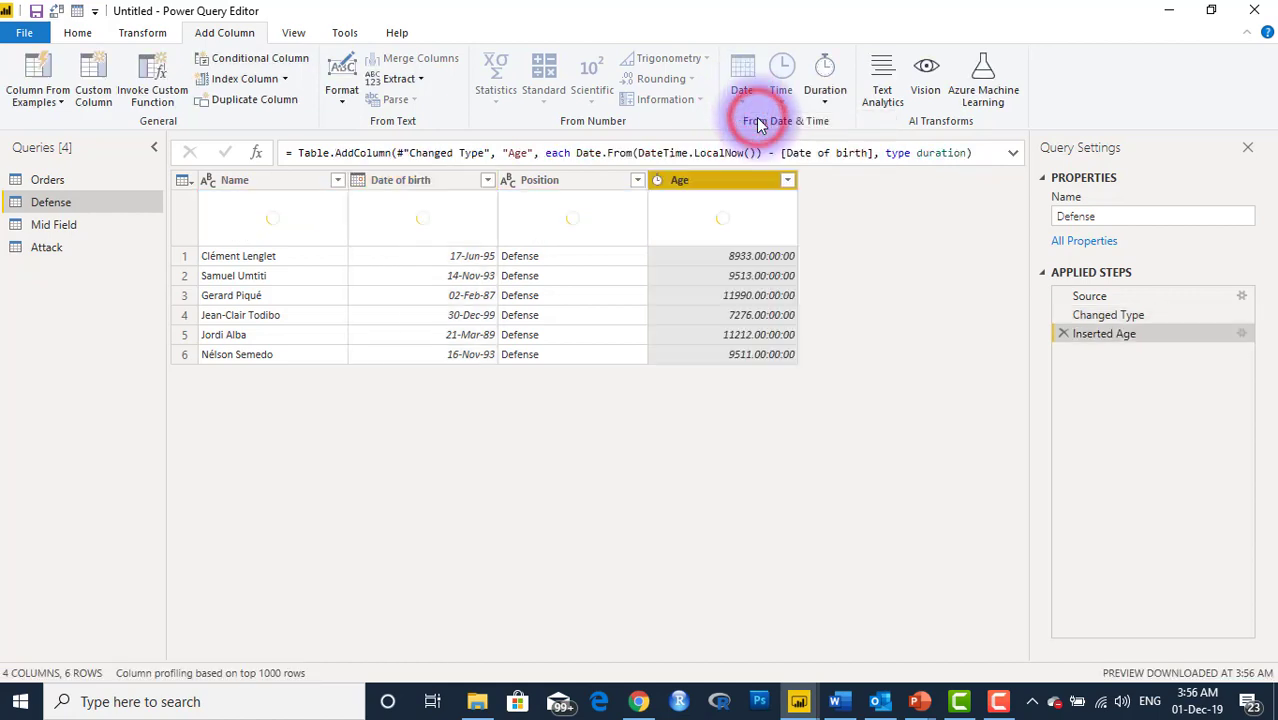
pyautogui.click(716, 181)
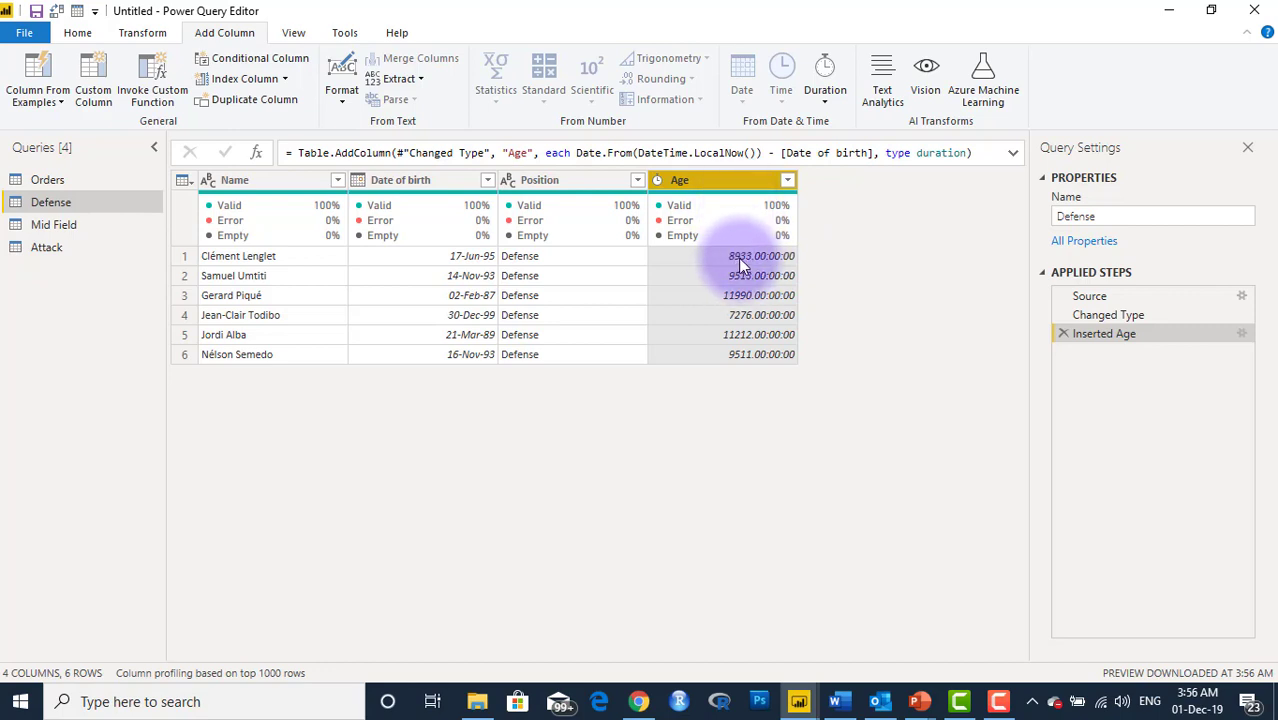
# Step: Convert Age durations to decimal Total Years, giving values like 24.4739726
pyautogui.rightClick(706, 183)
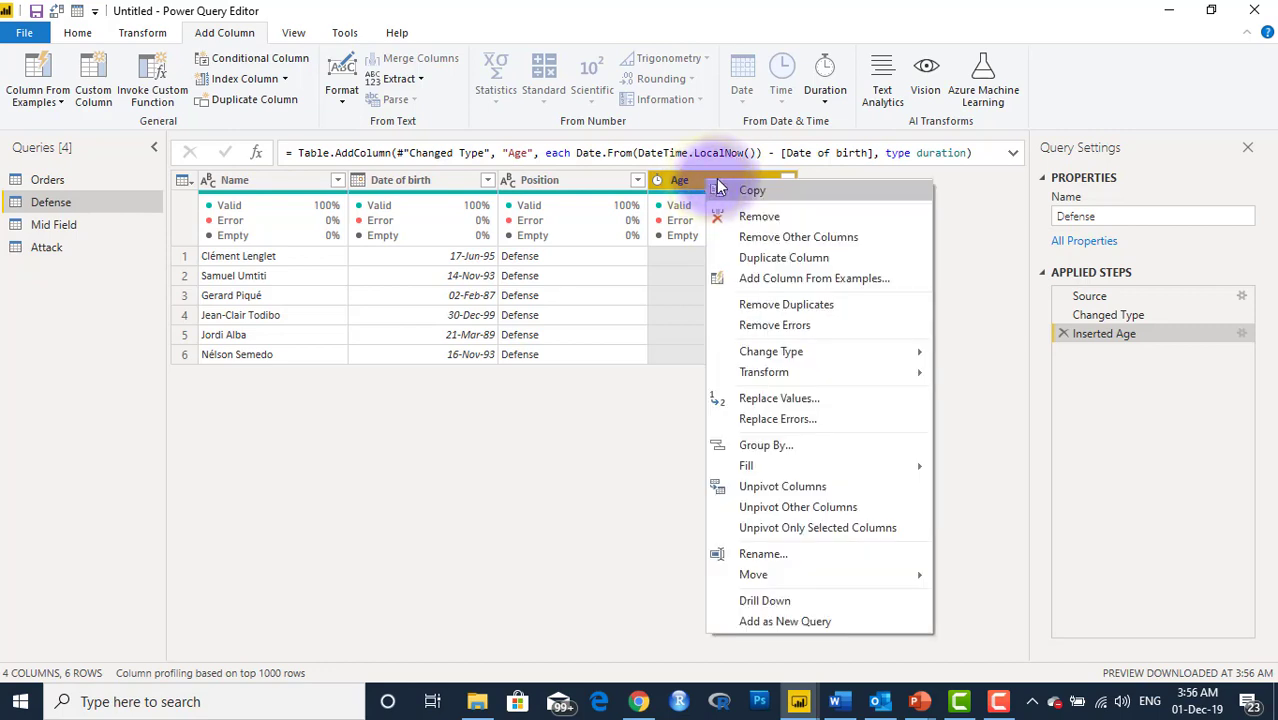
pyautogui.moveTo(792, 371)
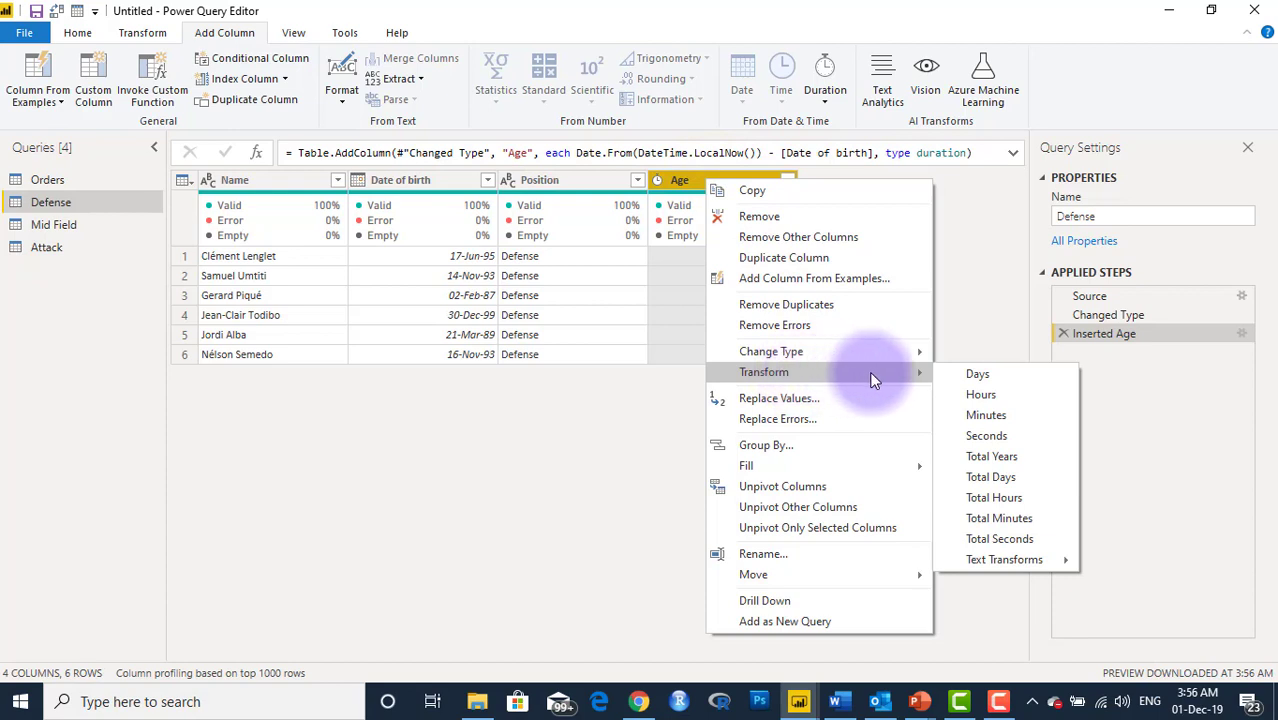
pyautogui.click(988, 457)
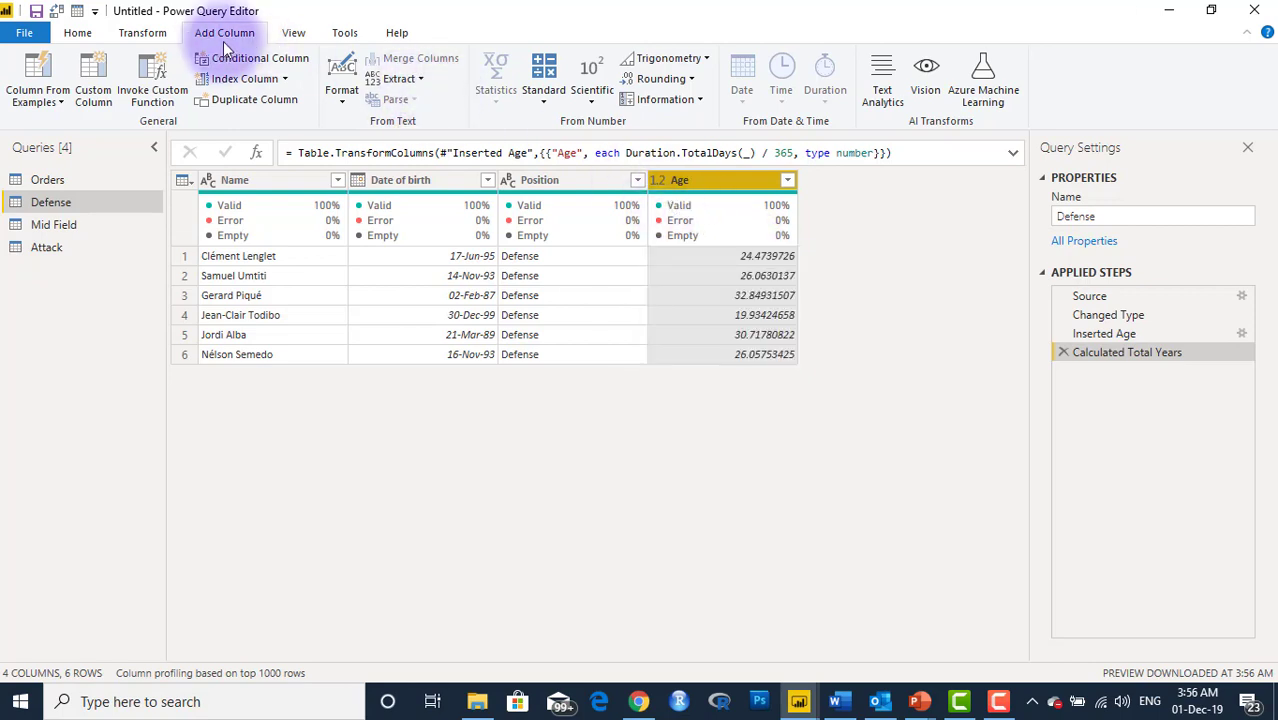
# Step: Round the Defense query's Age column to 0 decimal places
pyautogui.click(79, 36)
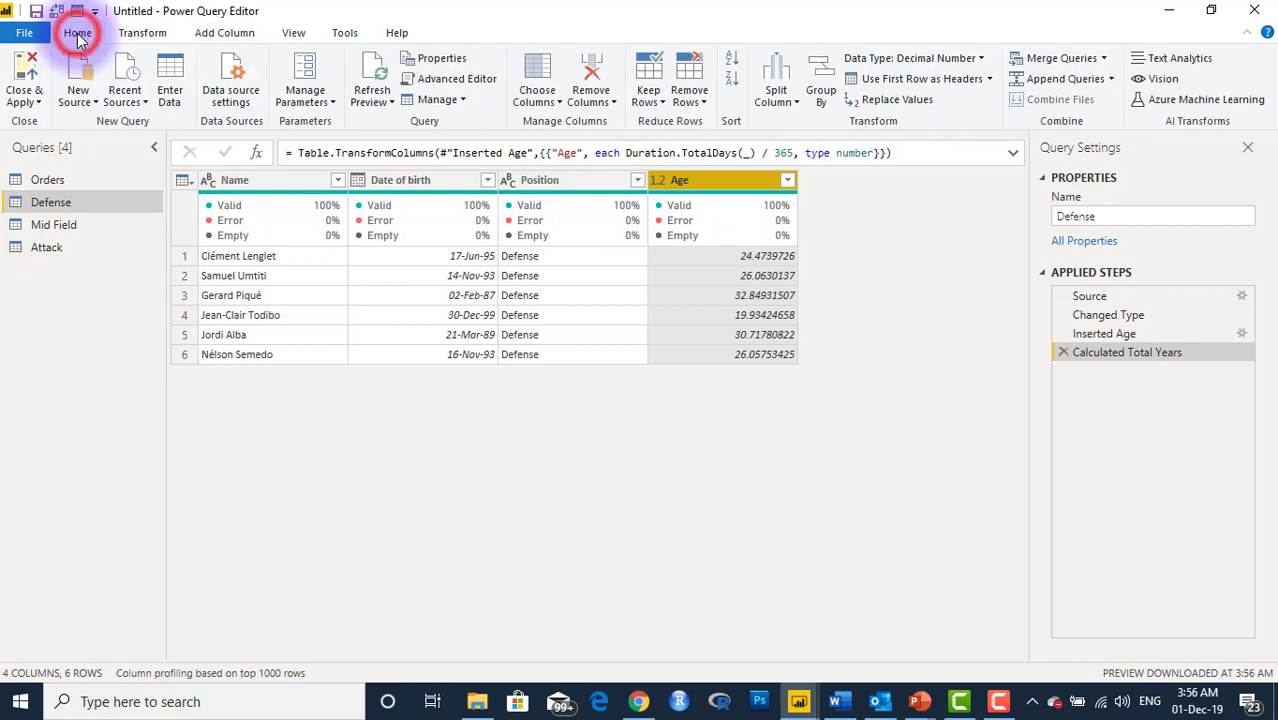
pyautogui.rightClick(701, 180)
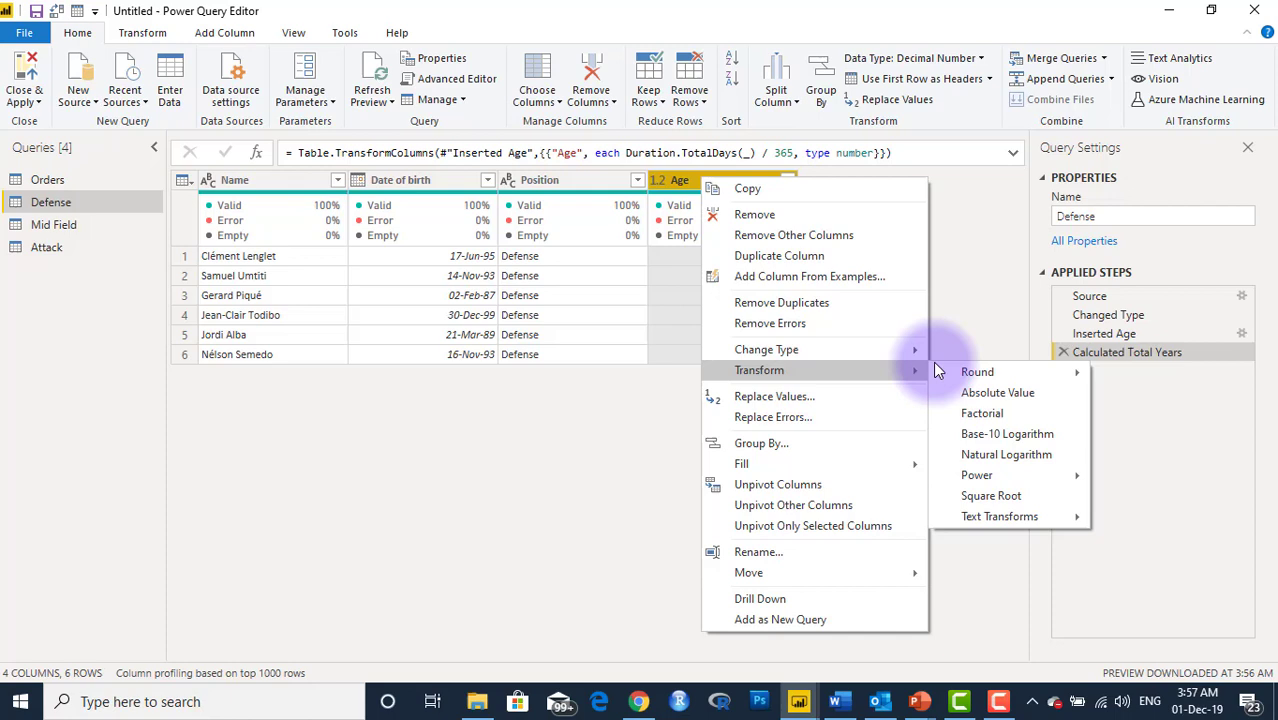
pyautogui.moveTo(950, 372)
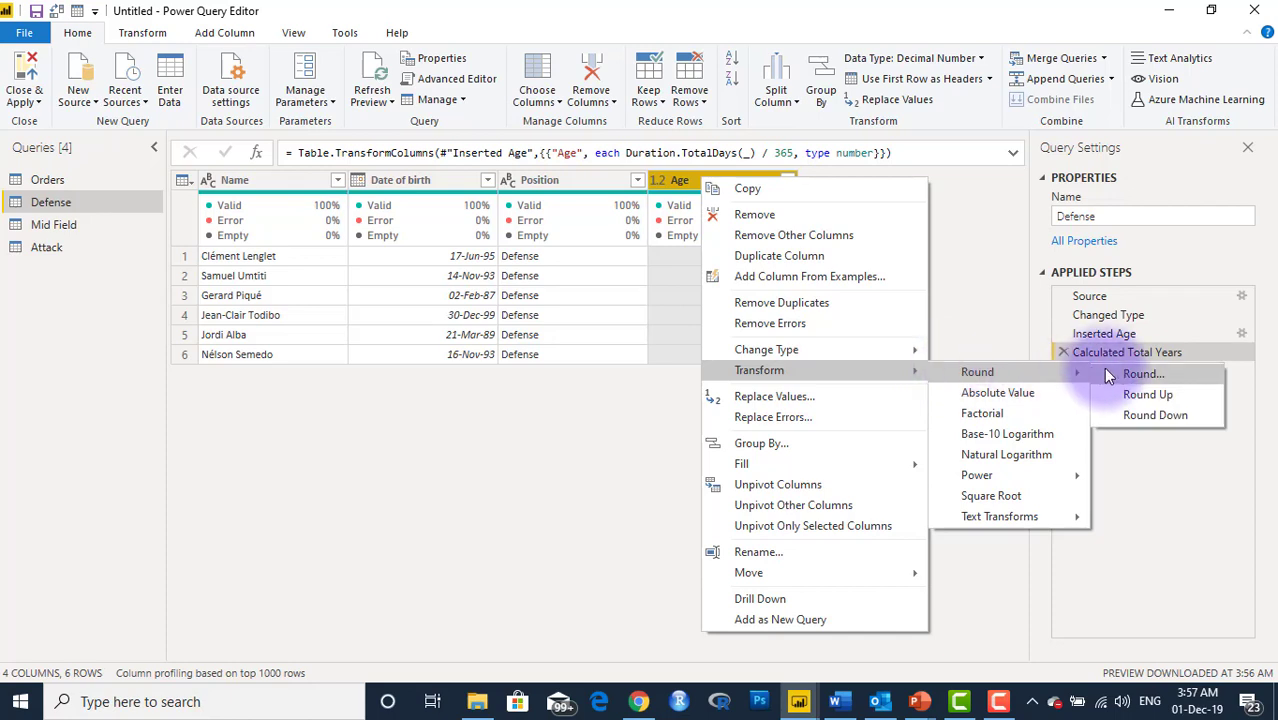
pyautogui.click(1138, 374)
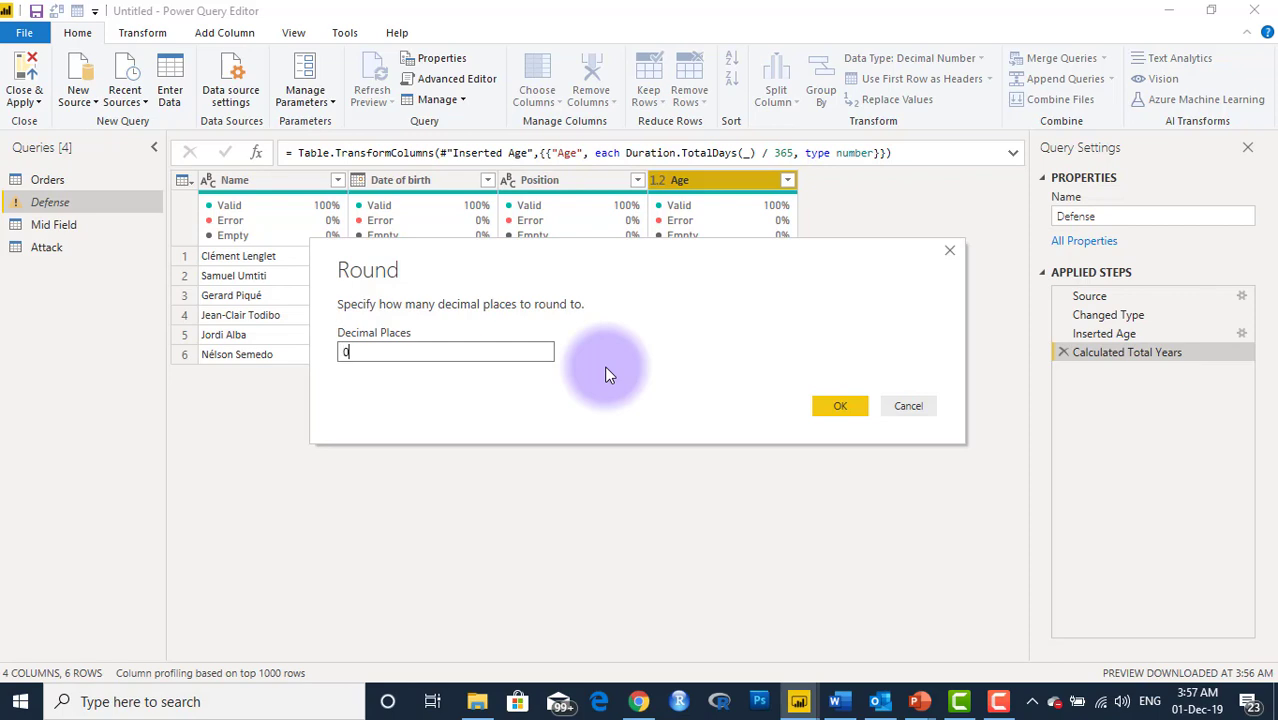
pyautogui.click(838, 406)
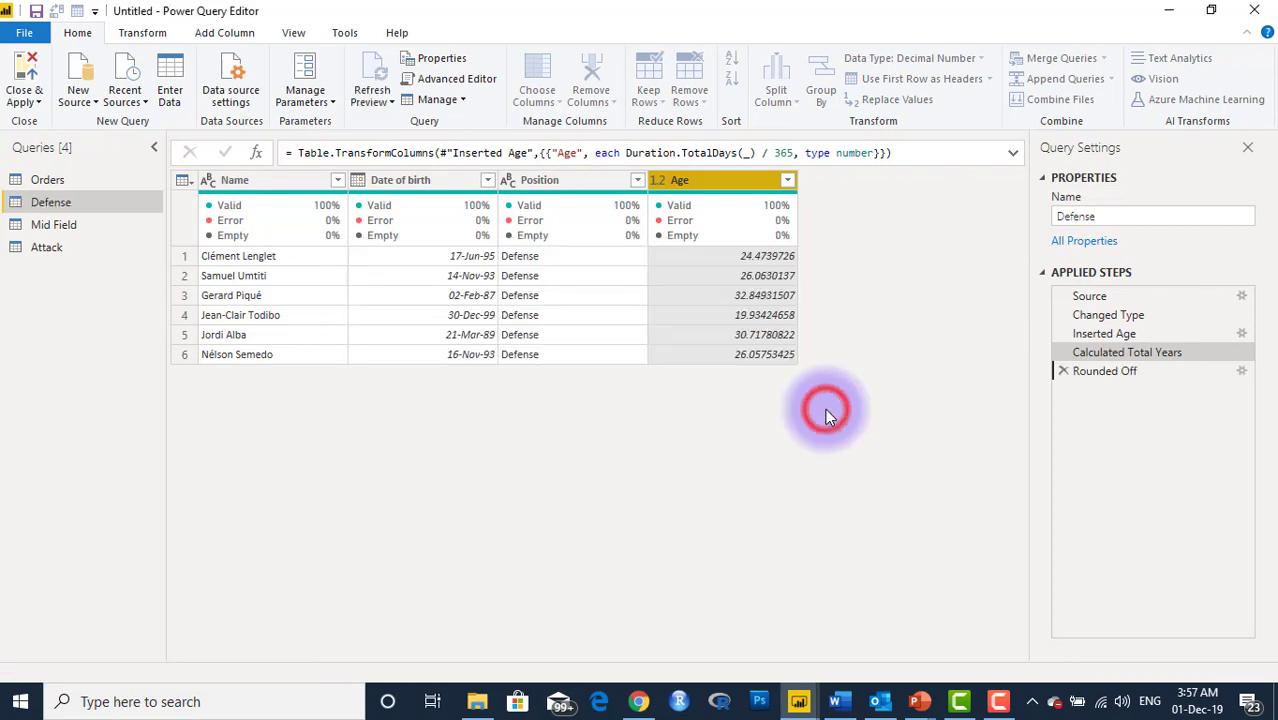
pyautogui.click(722, 183)
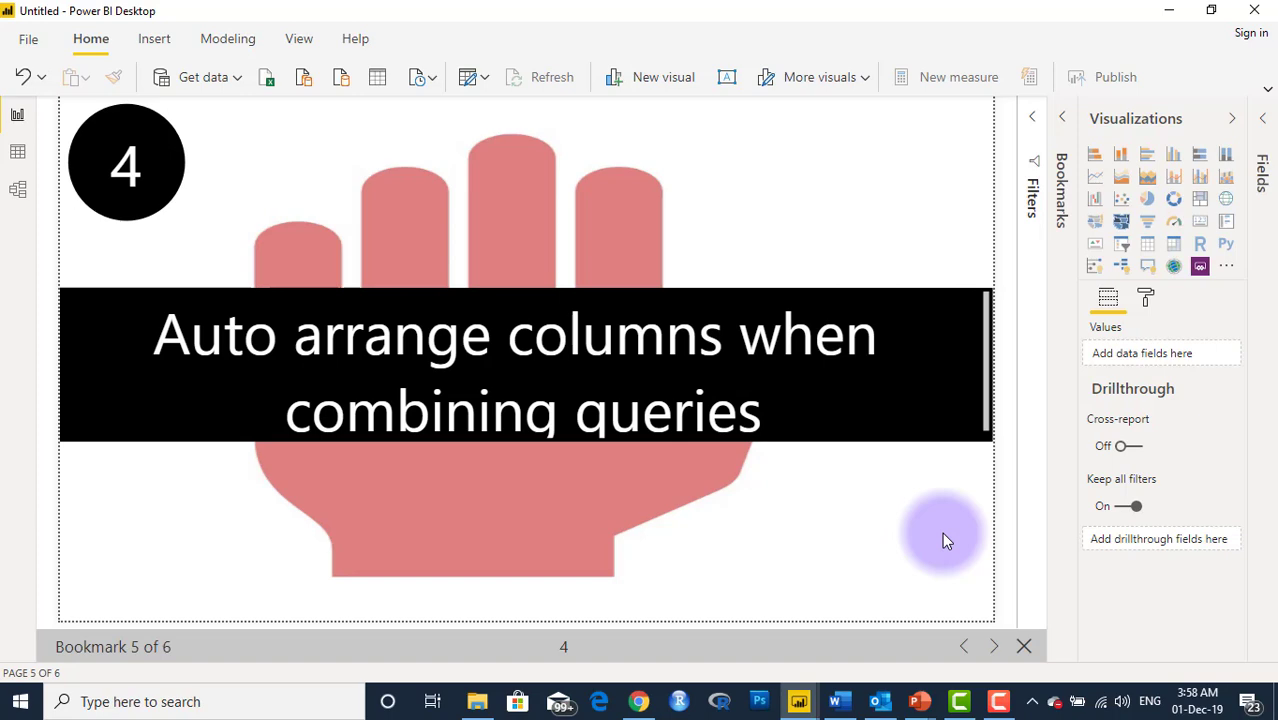
# Step: Return to the Power Query Editor window showing Defense with whole-year ages
pyautogui.click(800, 703)
pyautogui.click(857, 610)
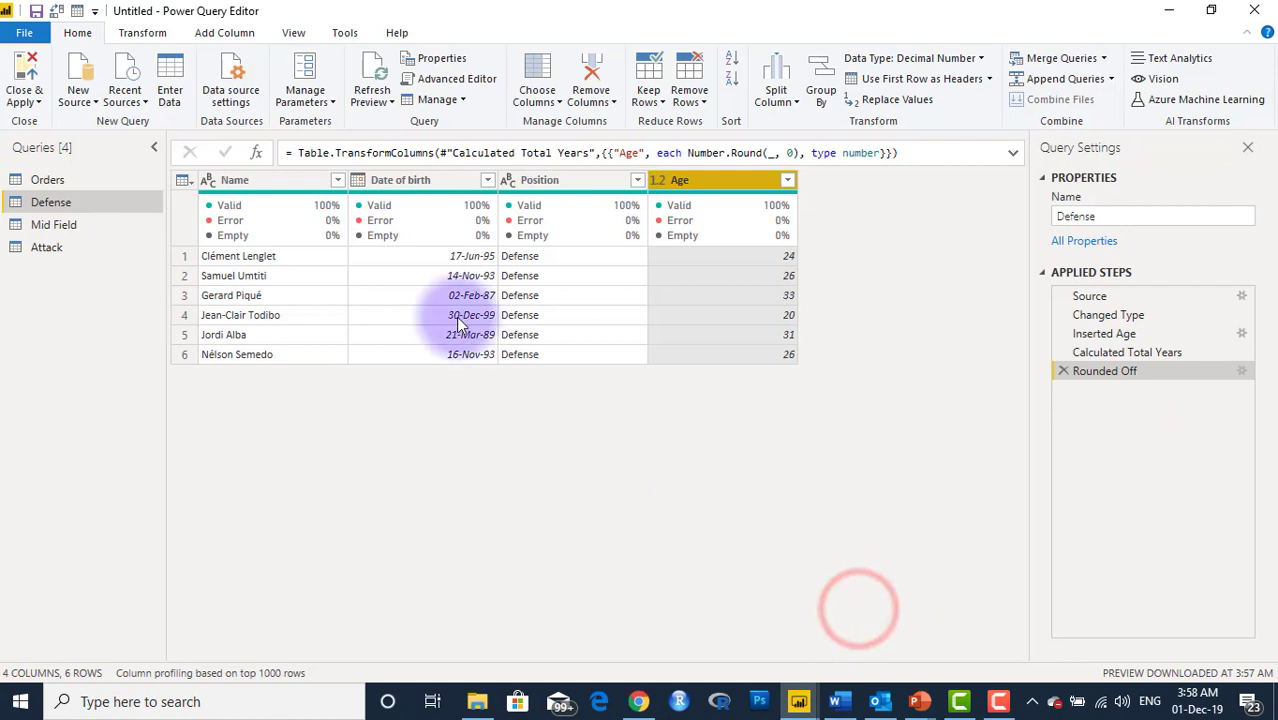
# Step: Delete the Rounded Off, Calculated Total Years and Inserted Age steps from the Defense query
pyautogui.click(1063, 372)
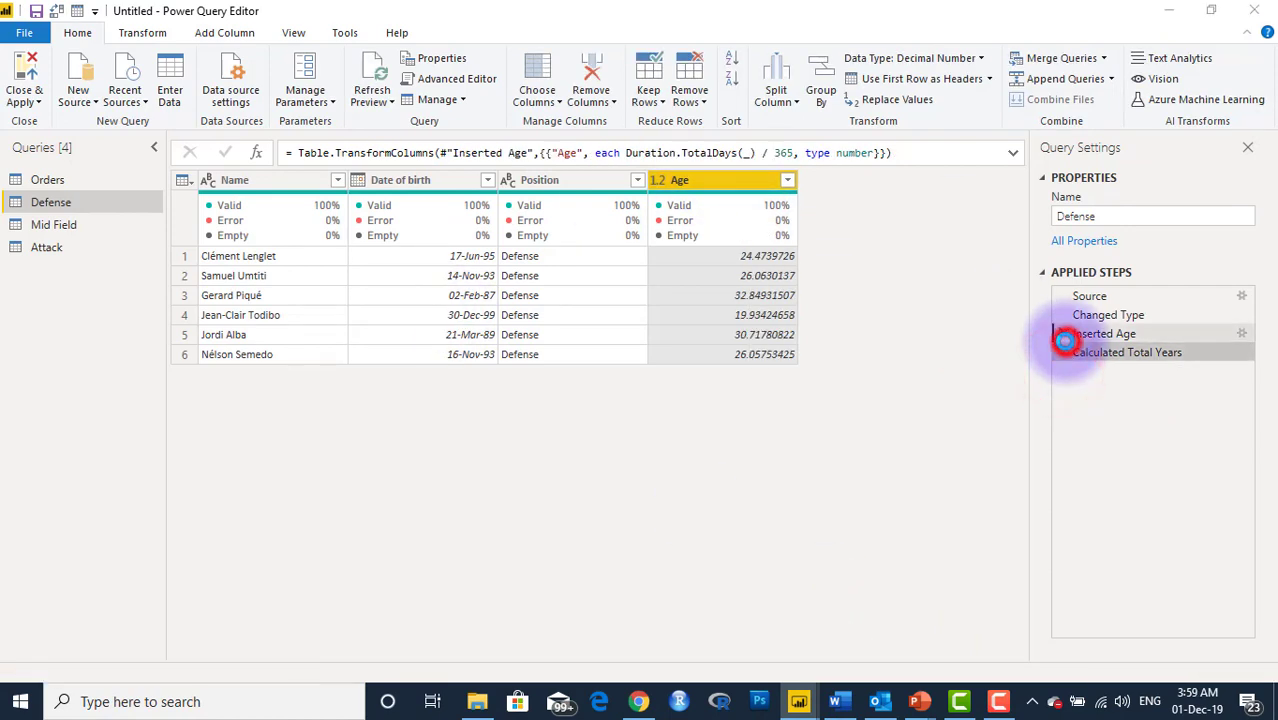
pyautogui.click(1064, 335)
pyautogui.click(835, 266)
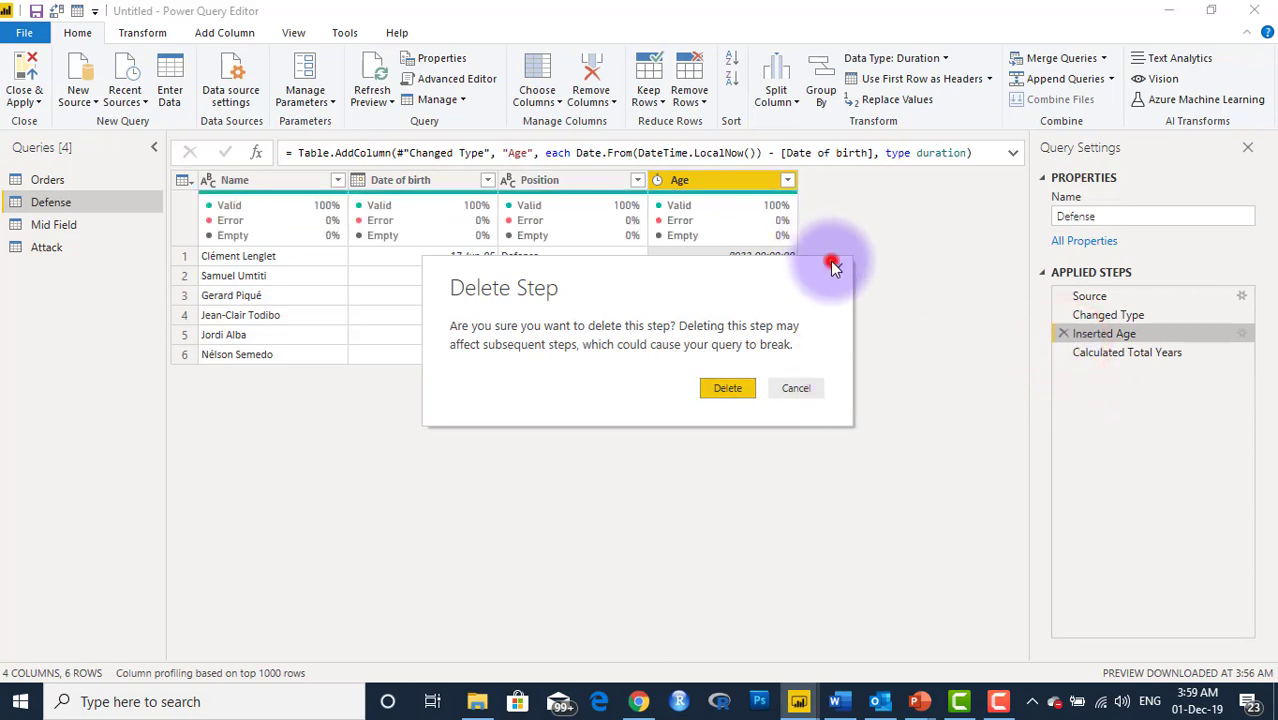
pyautogui.click(1076, 351)
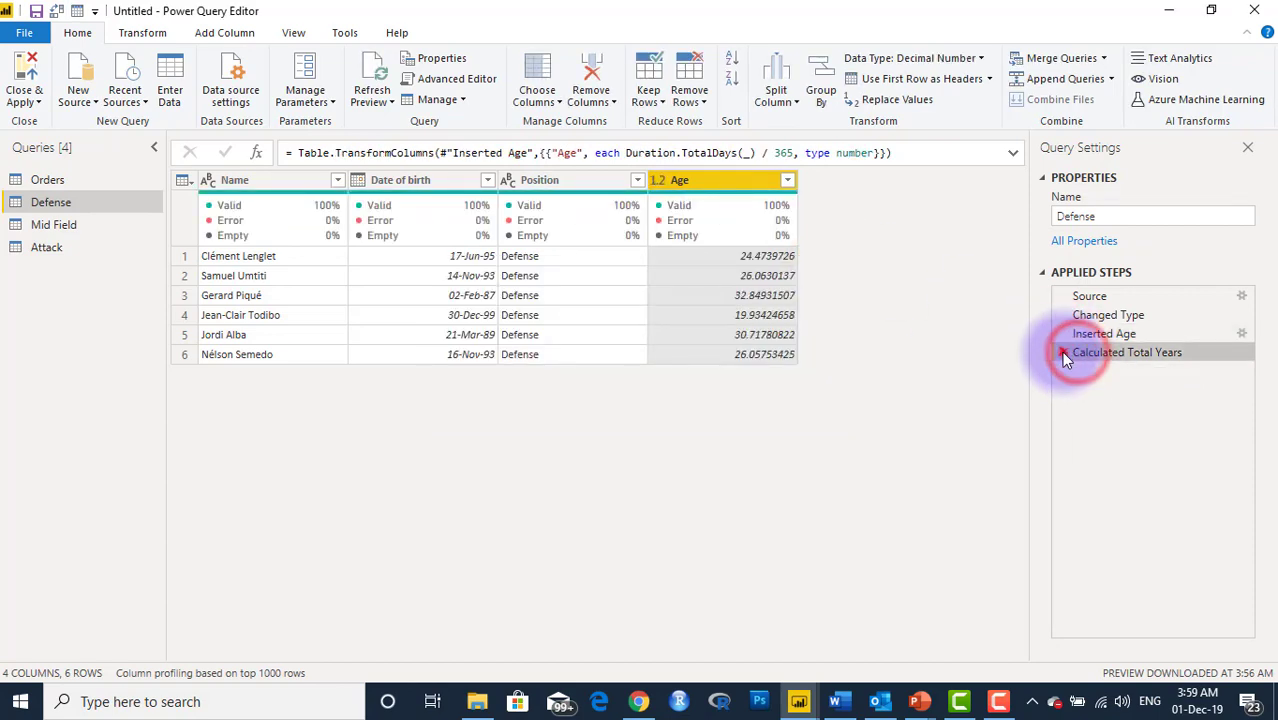
pyautogui.click(1063, 352)
pyautogui.click(1060, 336)
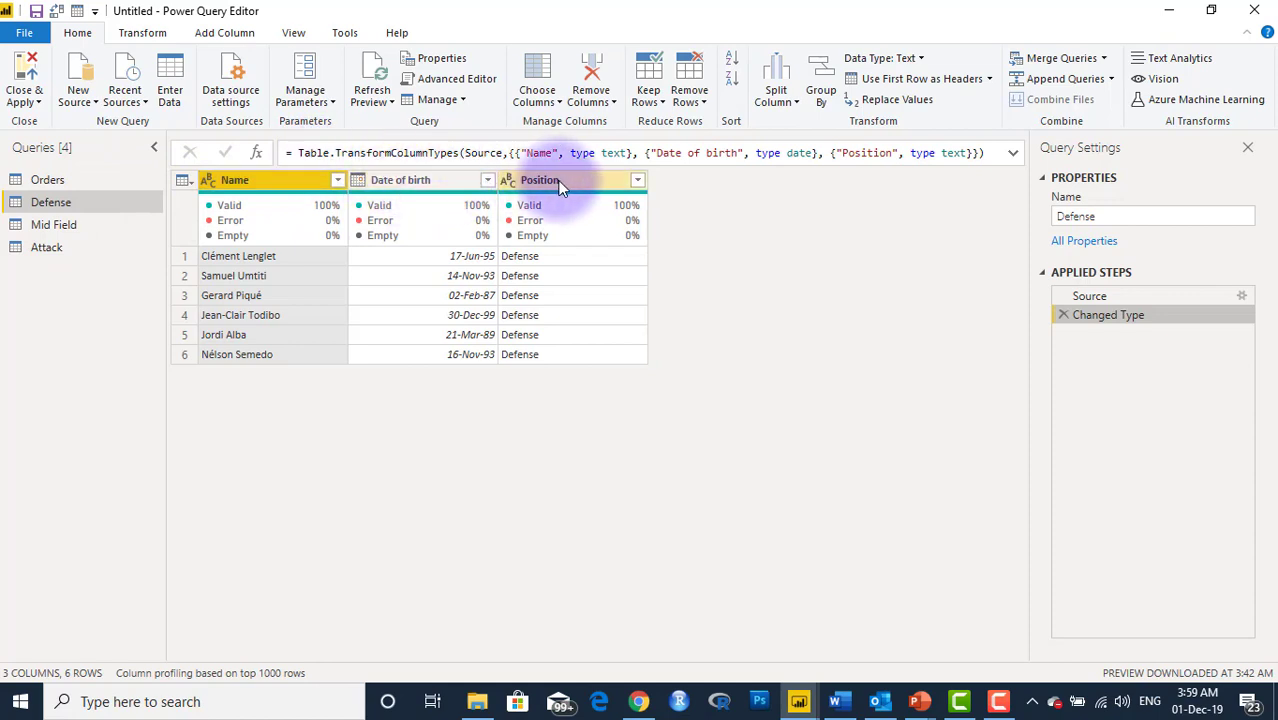
pyautogui.click(54, 224)
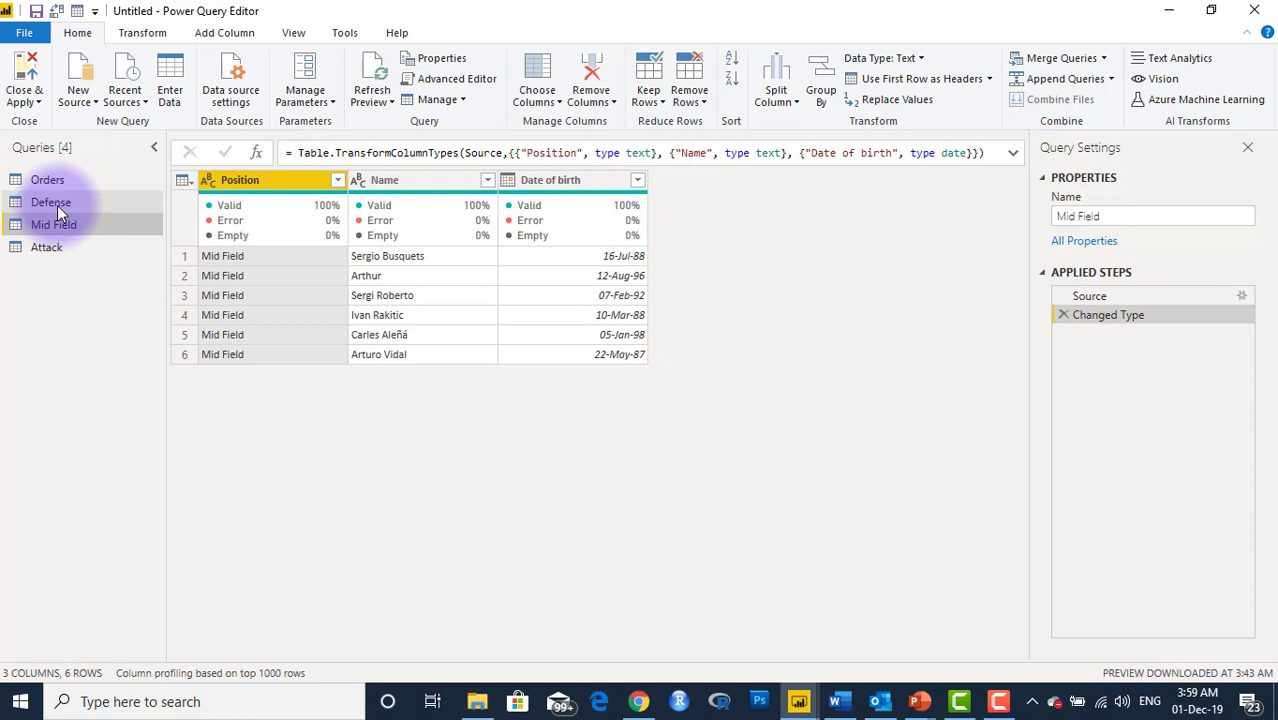
pyautogui.click(57, 205)
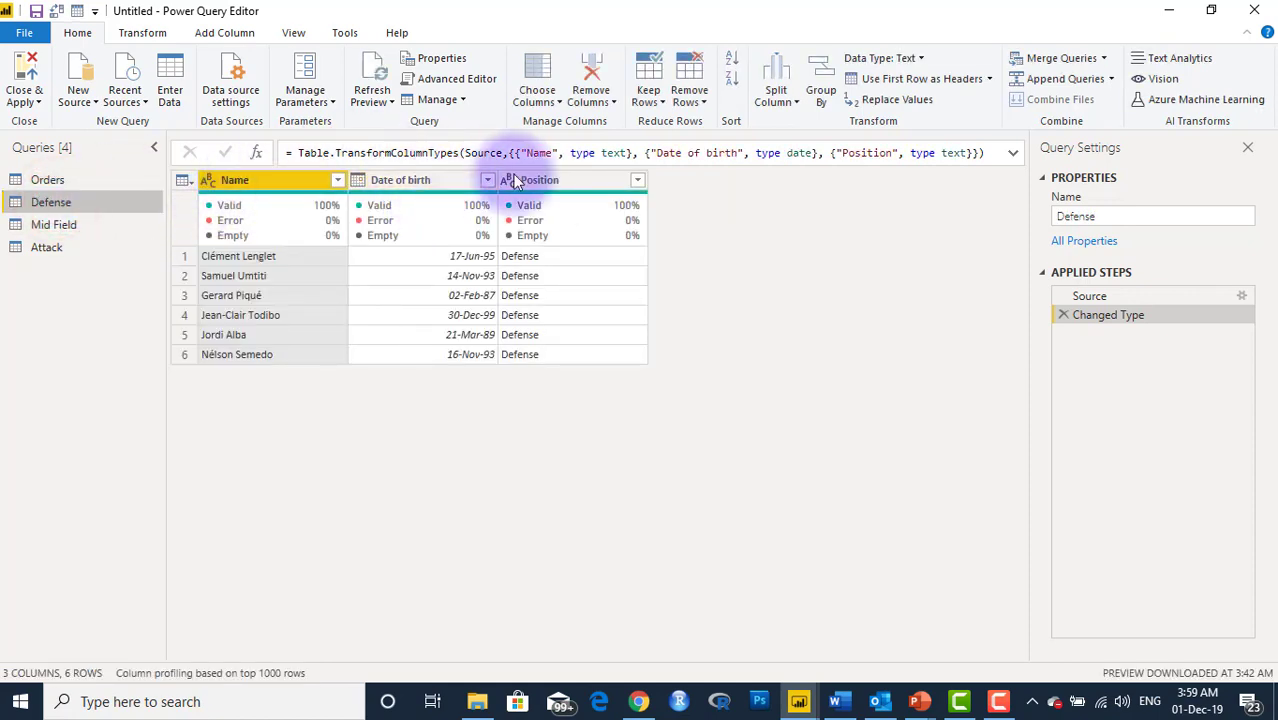
pyautogui.click(87, 228)
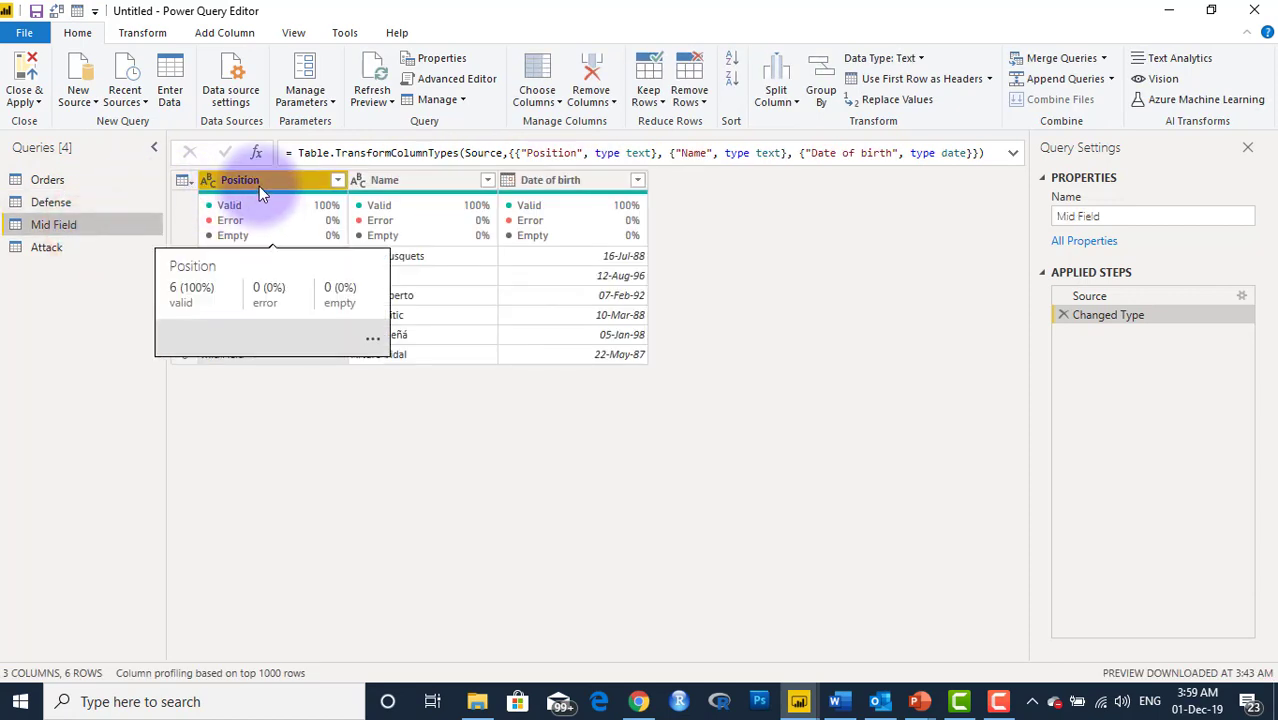
pyautogui.click(52, 202)
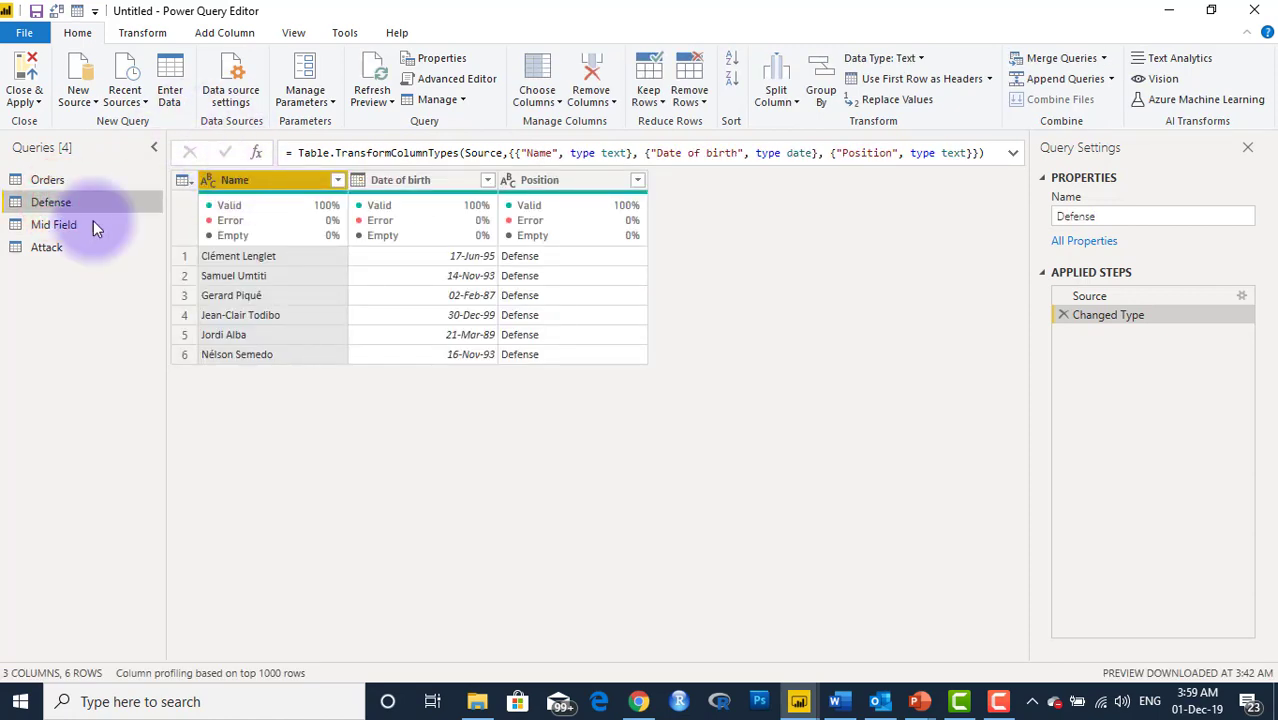
pyautogui.click(68, 225)
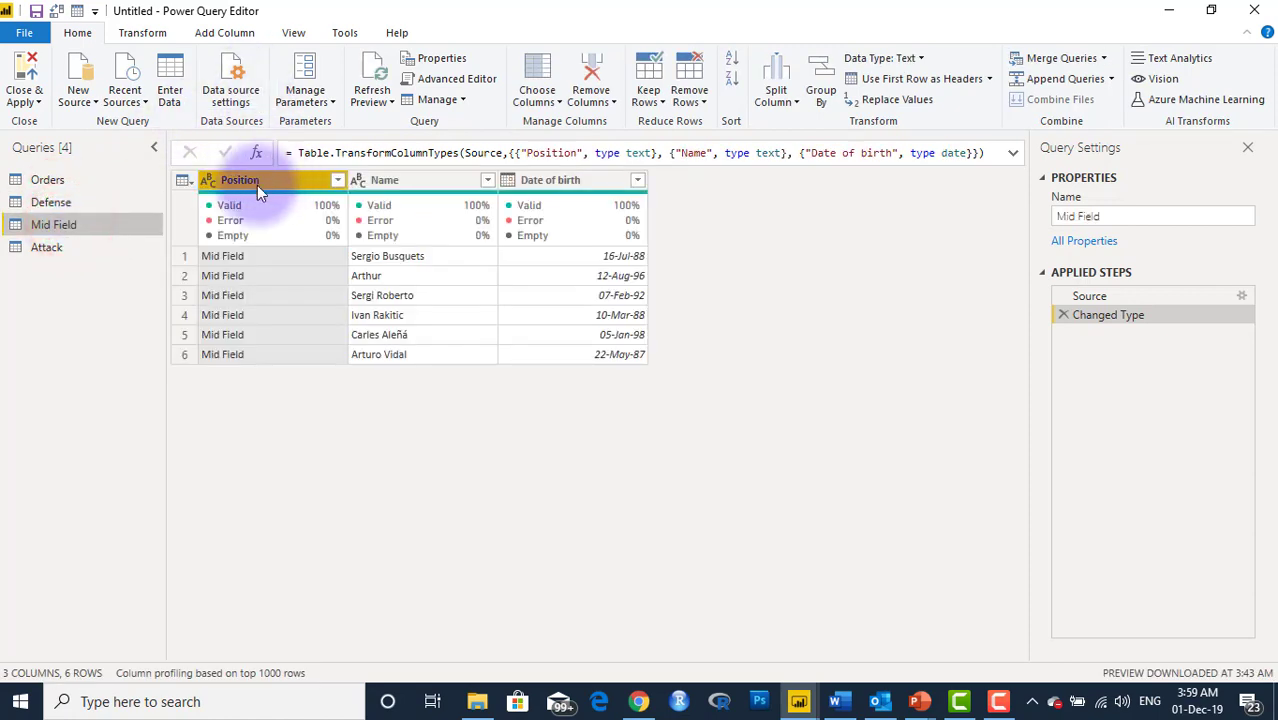
pyautogui.click(45, 251)
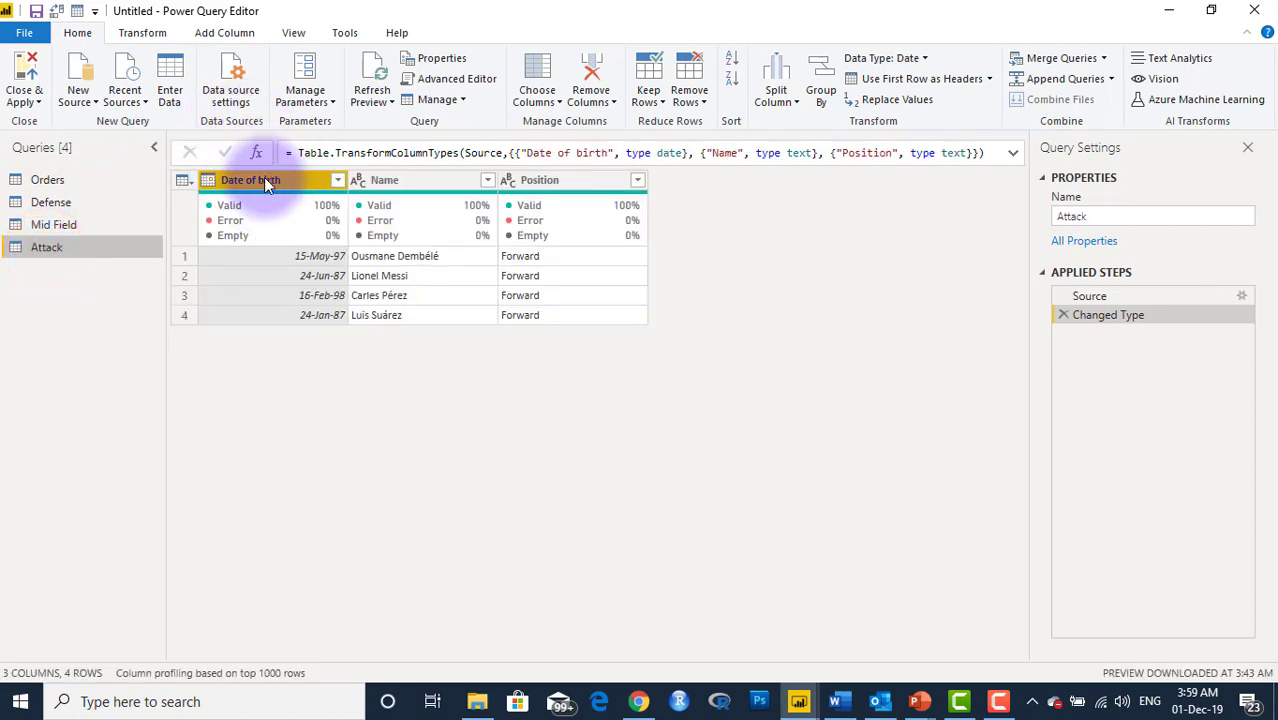
pyautogui.click(62, 204)
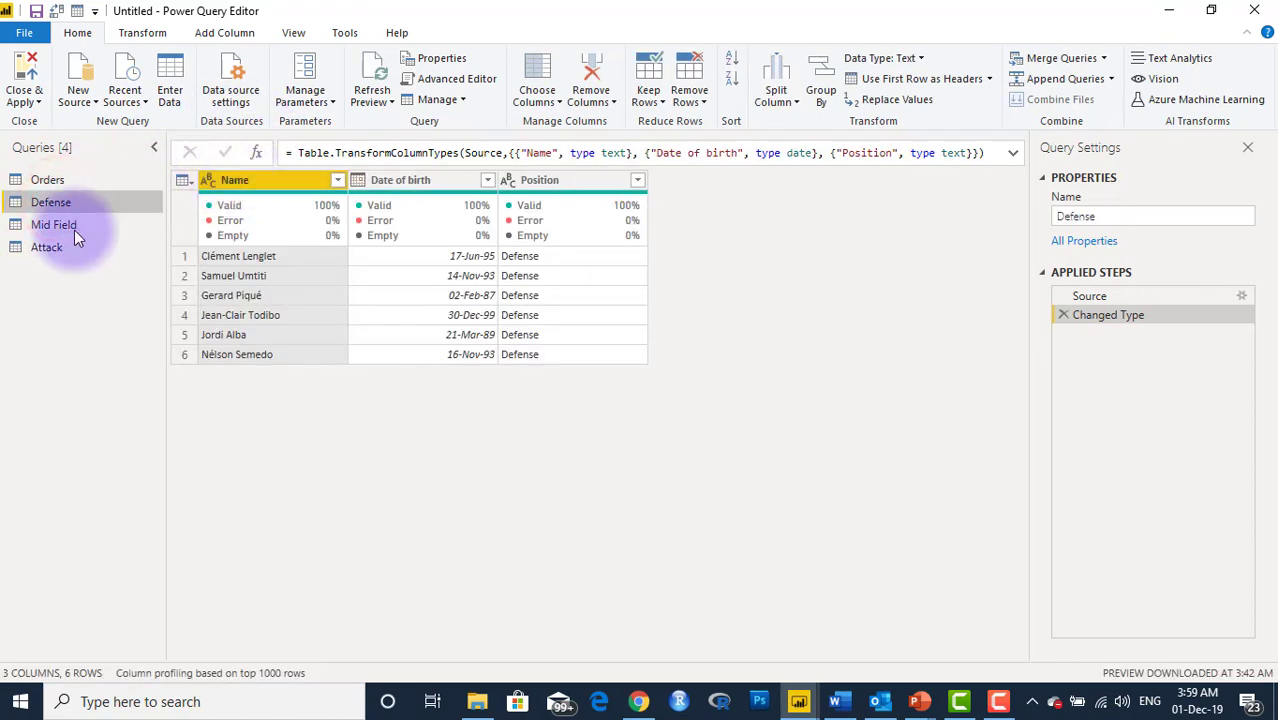
pyautogui.click(62, 226)
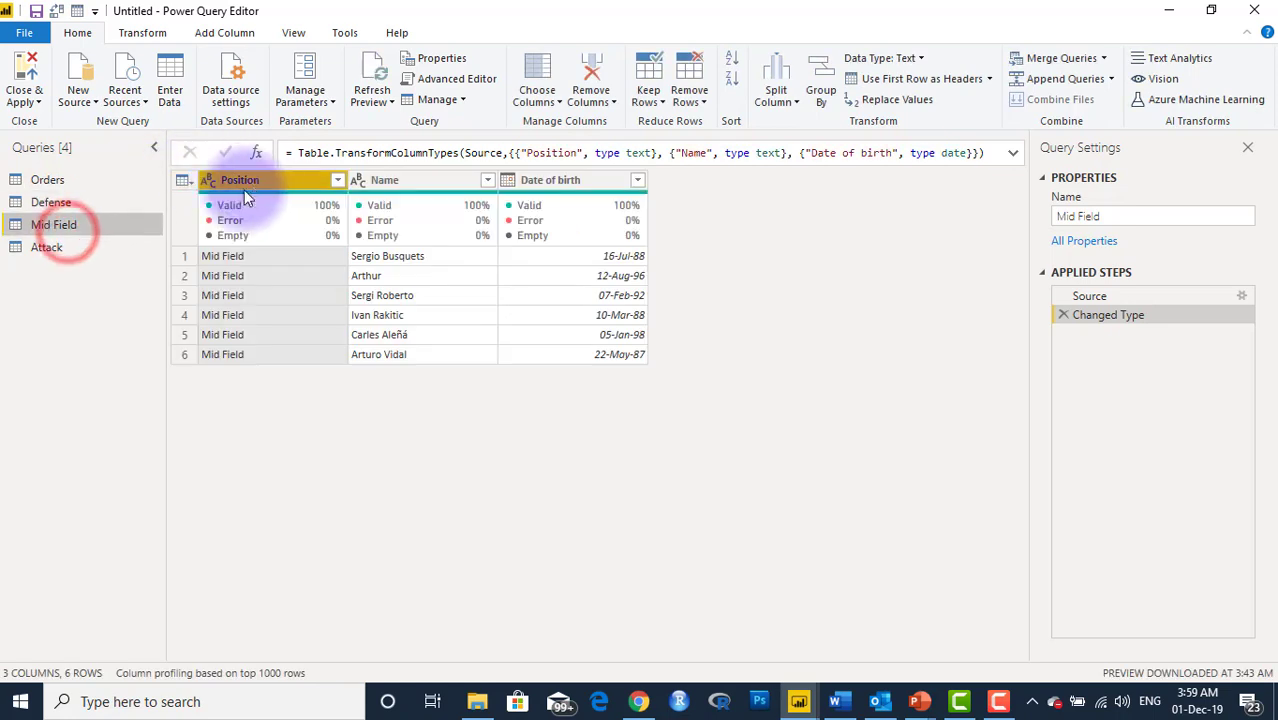
pyautogui.click(62, 249)
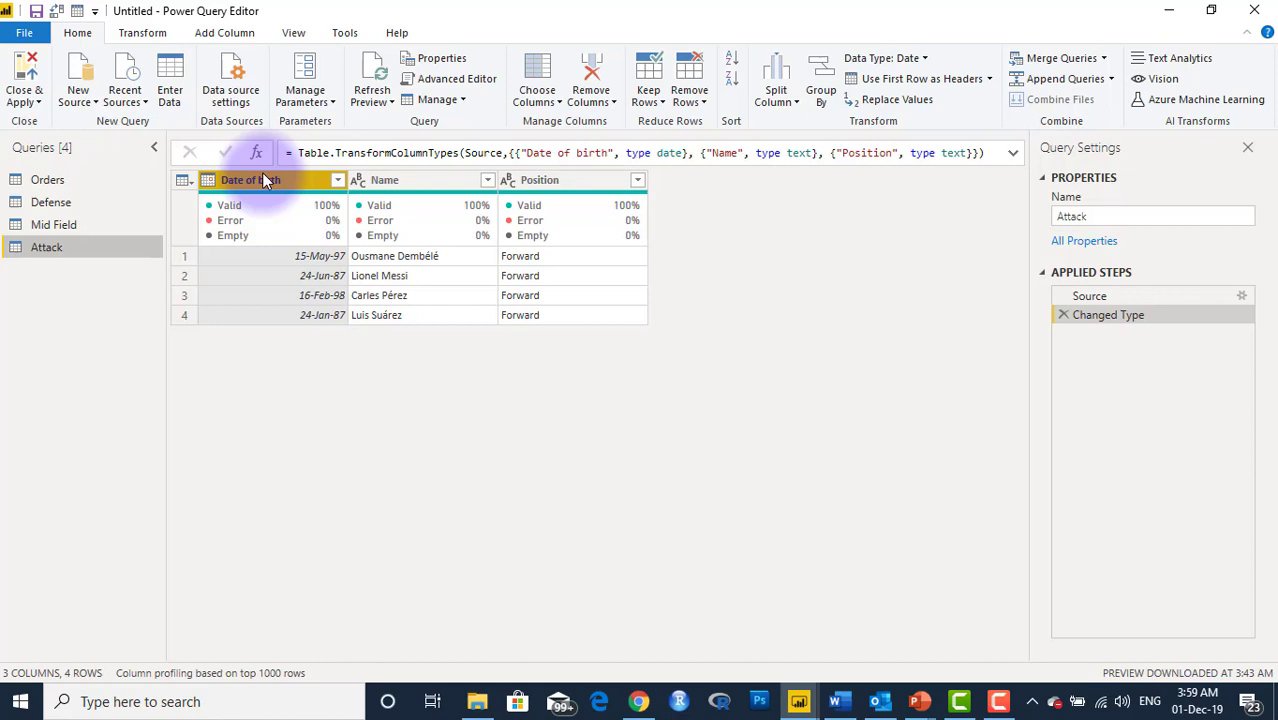
pyautogui.click(97, 200)
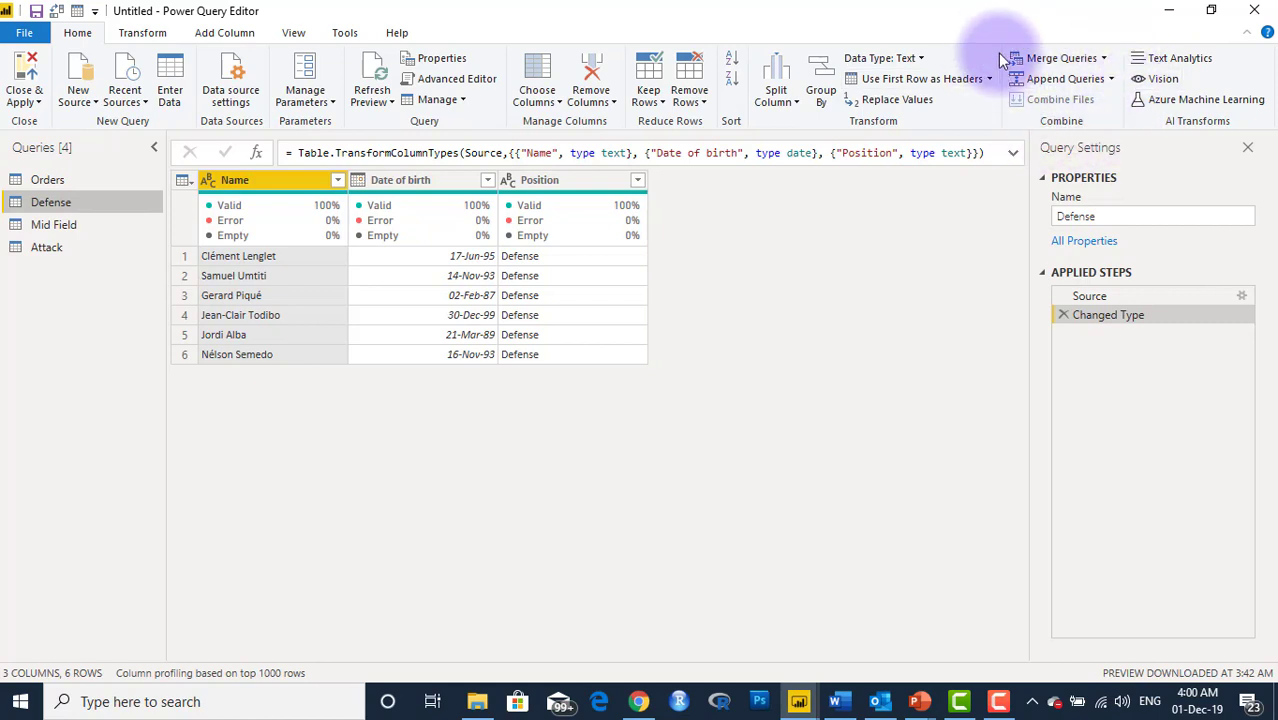
# Step: Append Defense, Mid Field and Attack as a new query using the three-or-more tables option
pyautogui.click(1111, 80)
pyautogui.click(1083, 122)
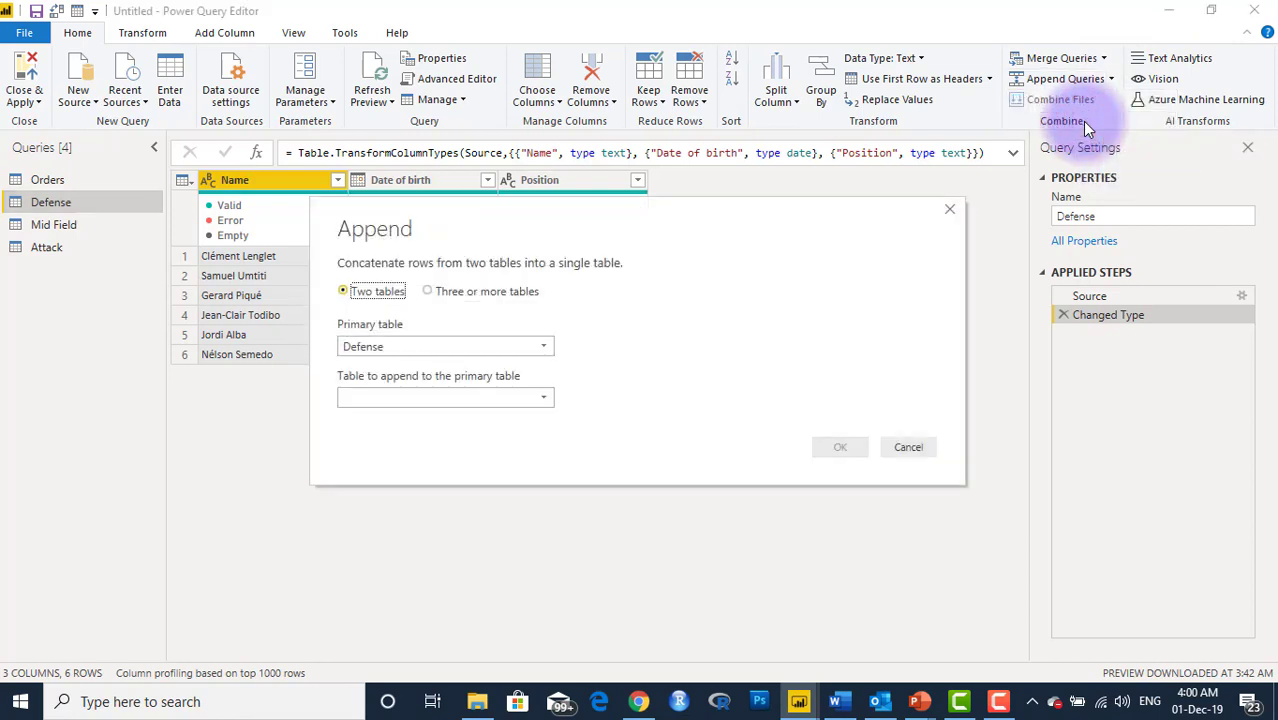
pyautogui.click(427, 291)
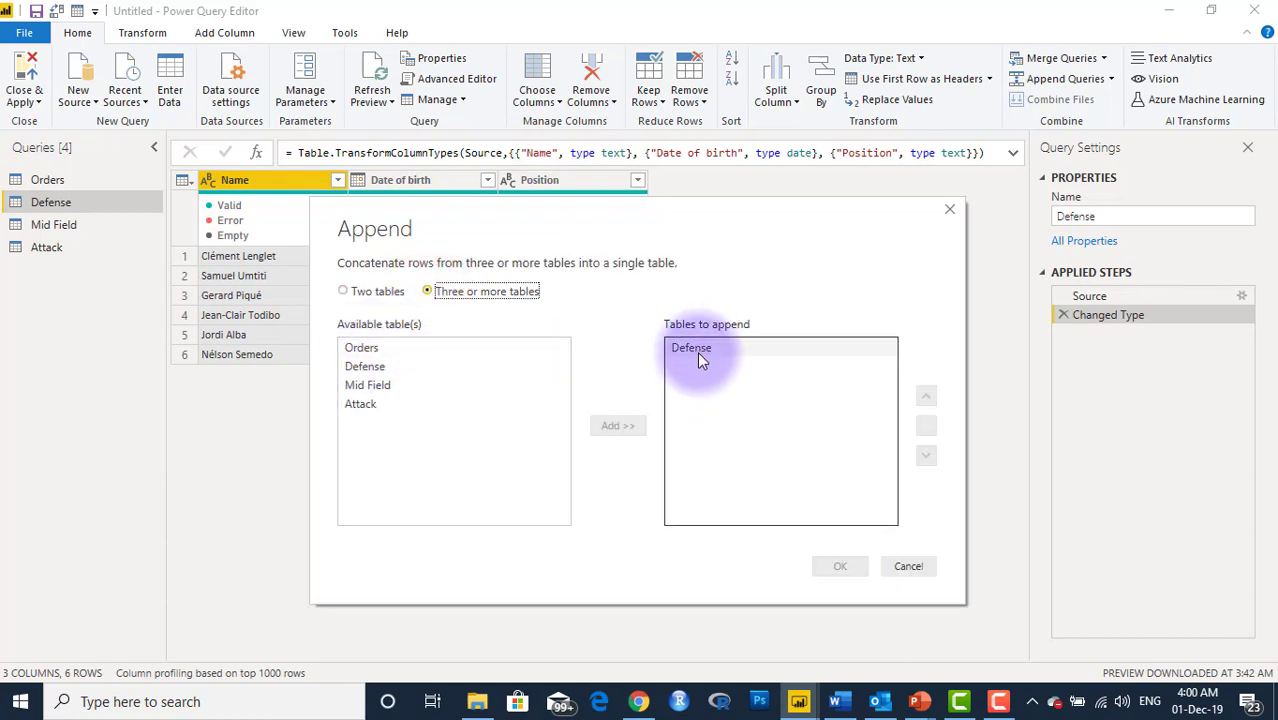
pyautogui.click(376, 387)
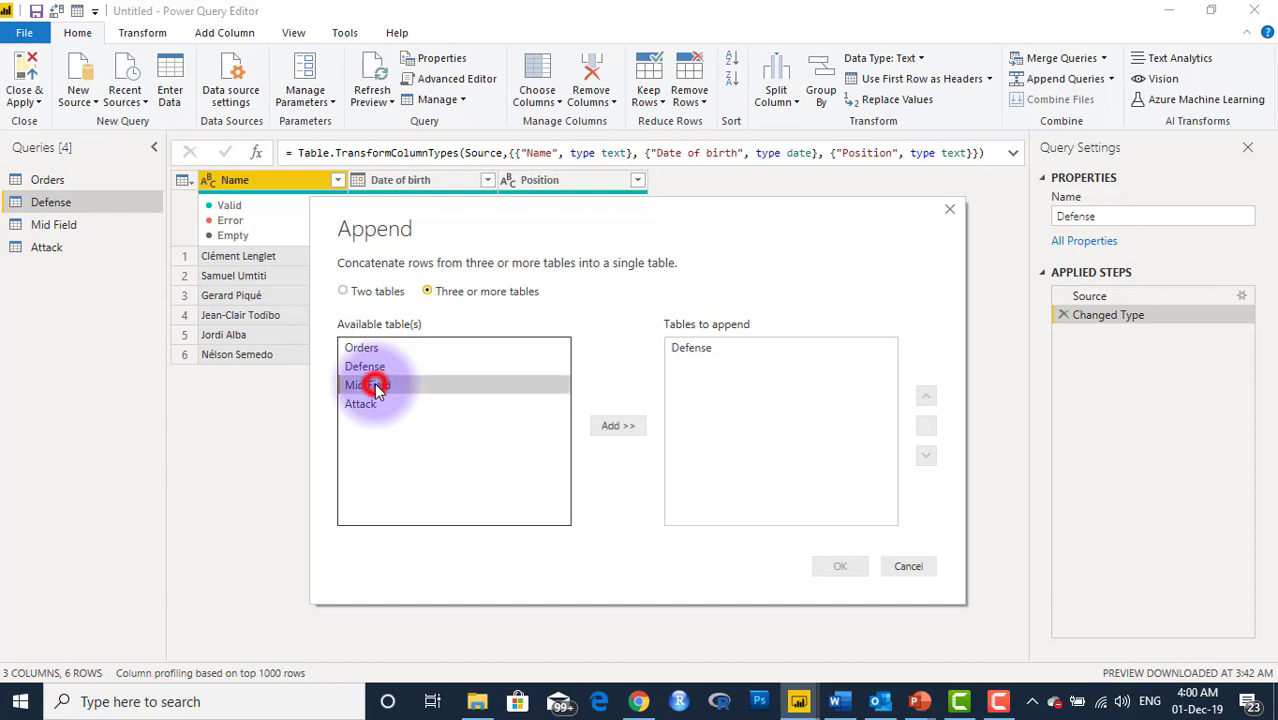
pyautogui.click(617, 427)
pyautogui.click(408, 406)
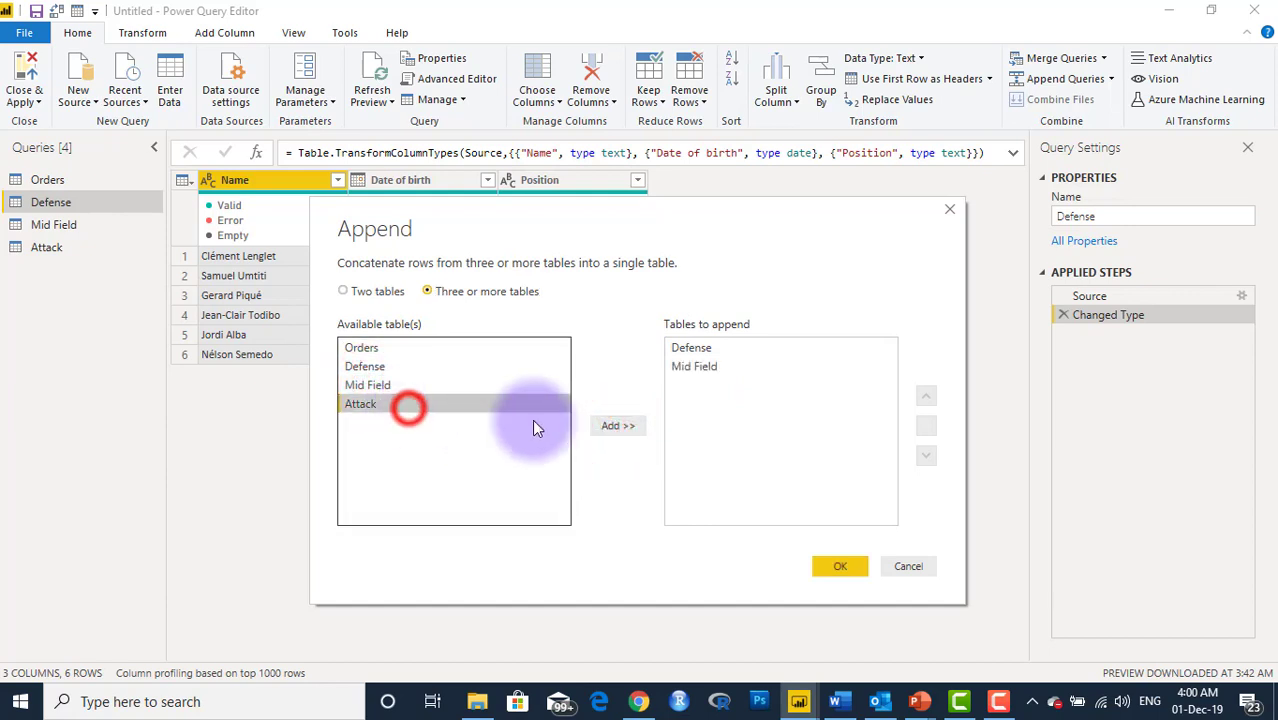
pyautogui.click(614, 426)
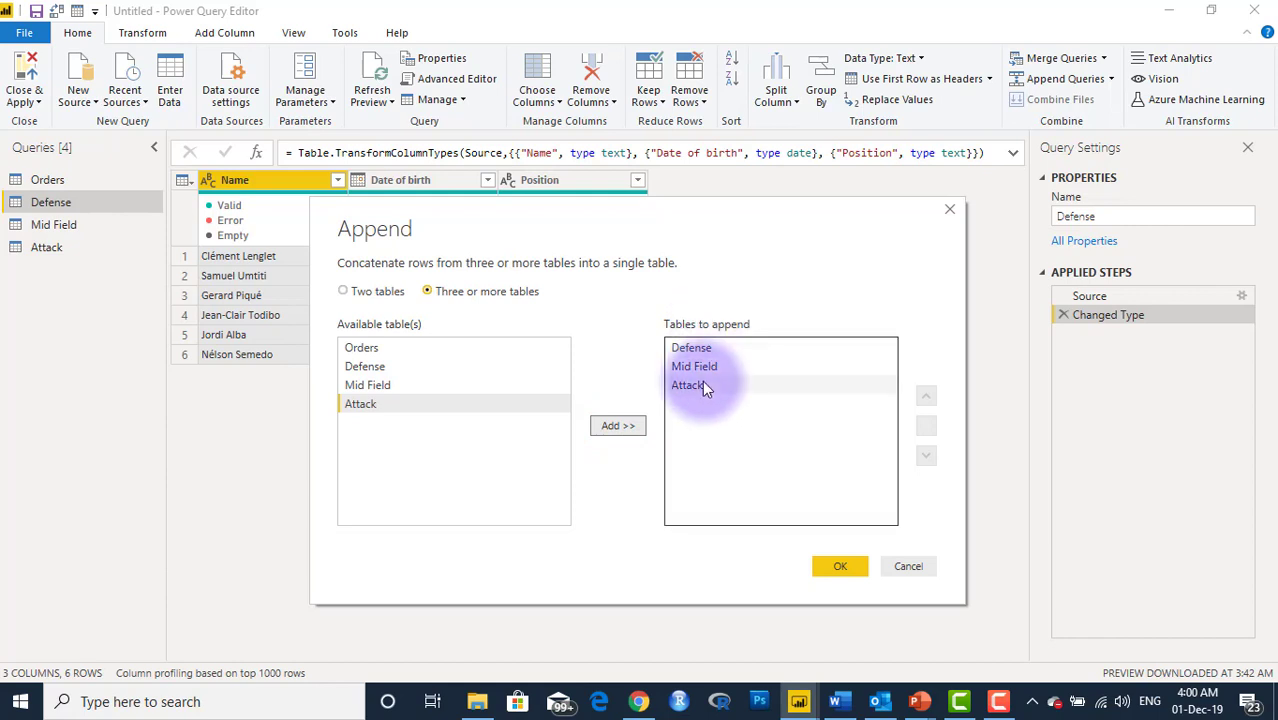
pyautogui.click(840, 566)
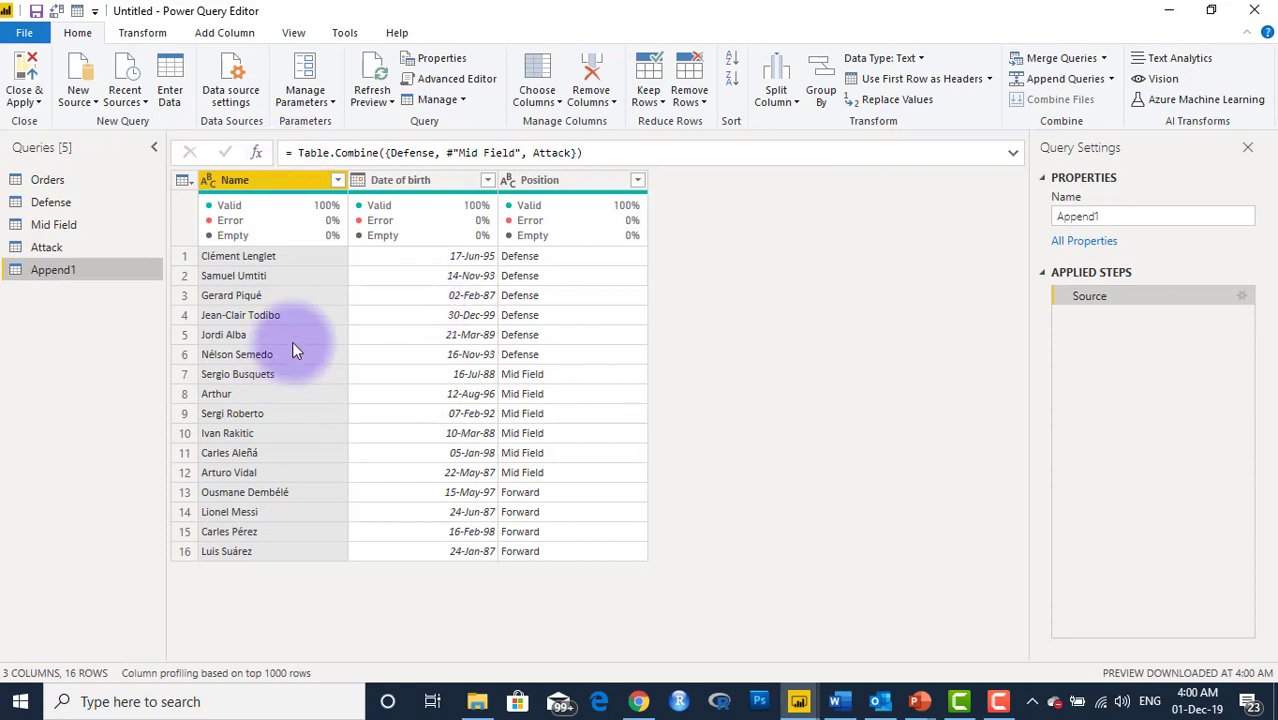
pyautogui.moveTo(274, 222)
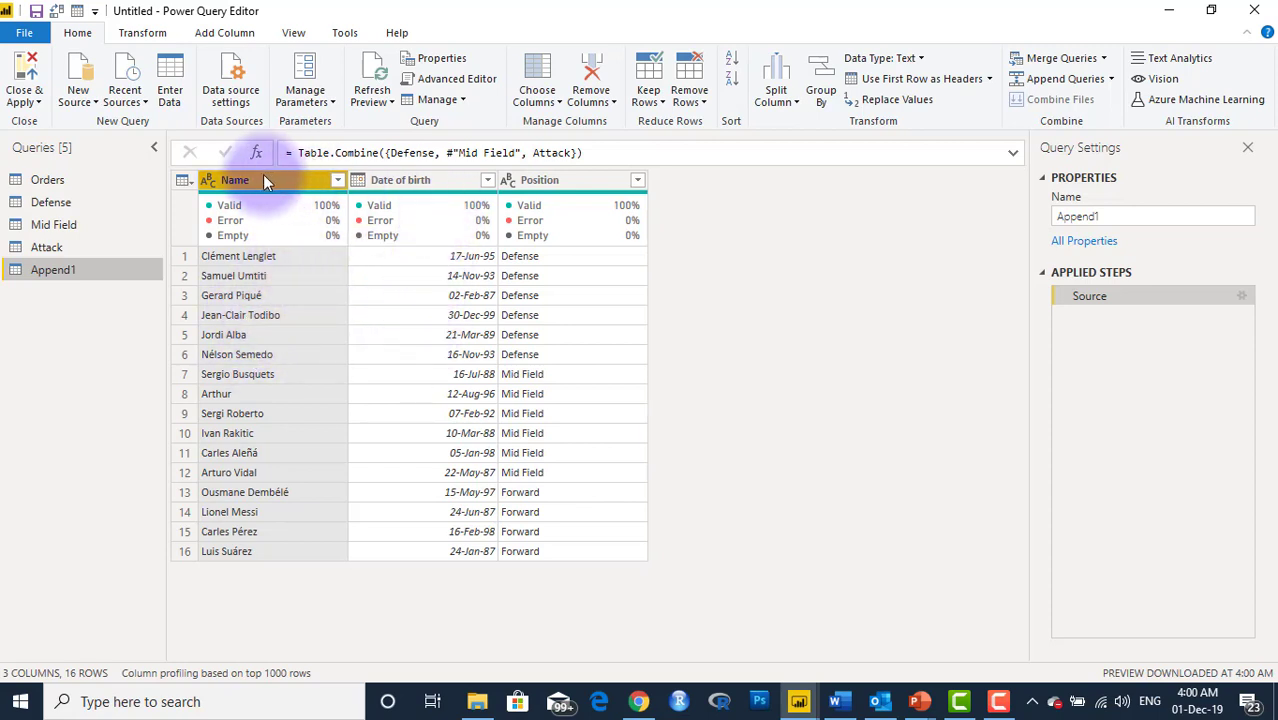
pyautogui.click(69, 204)
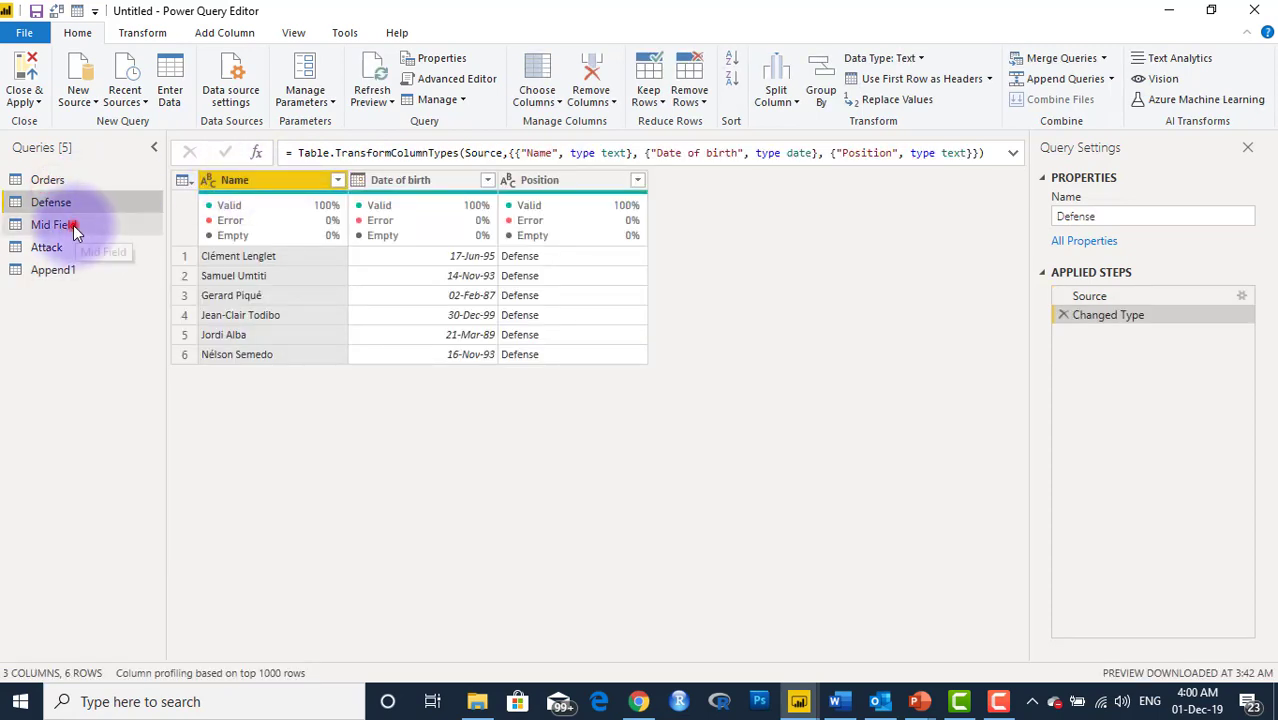
pyautogui.click(73, 225)
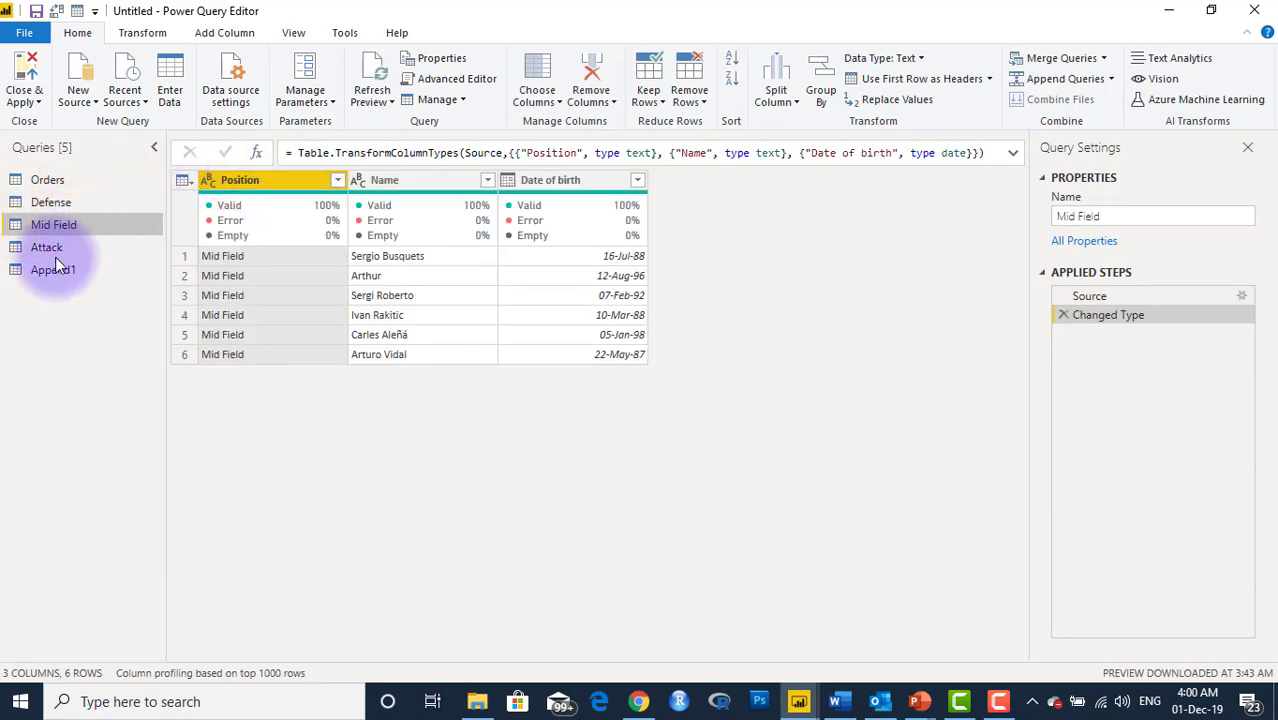
pyautogui.click(48, 247)
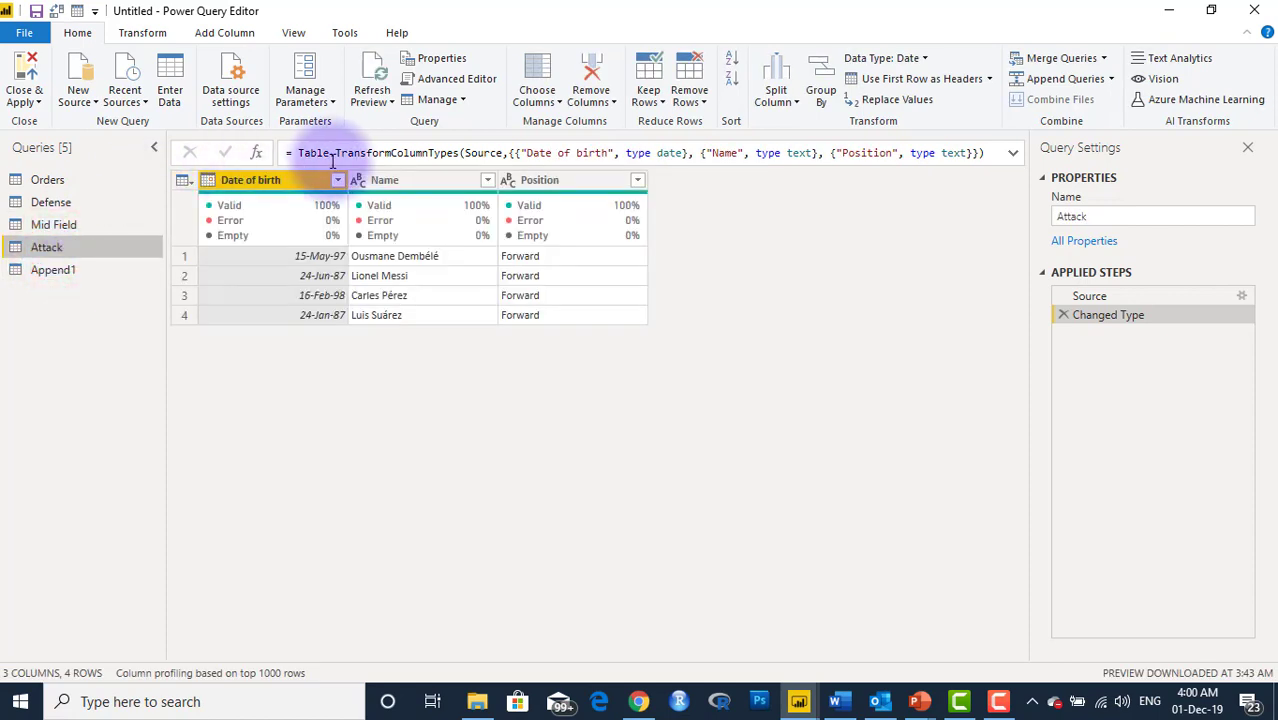
pyautogui.click(90, 270)
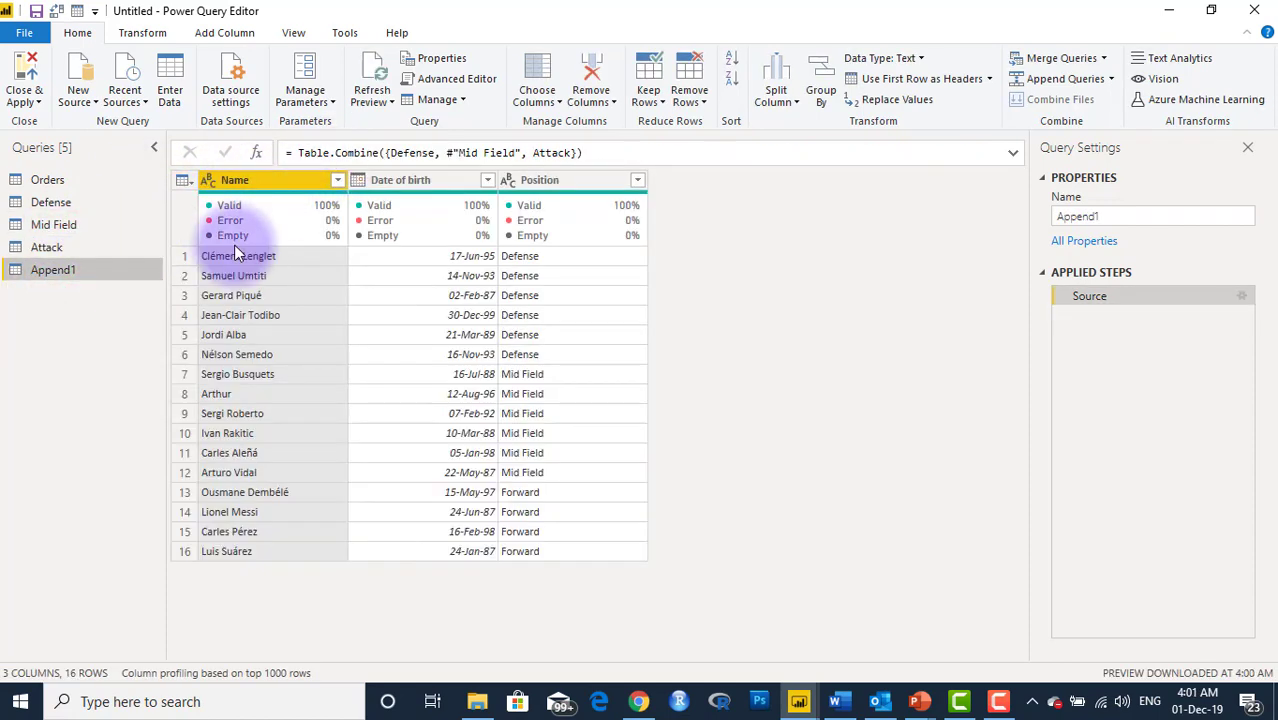
pyautogui.click(254, 179)
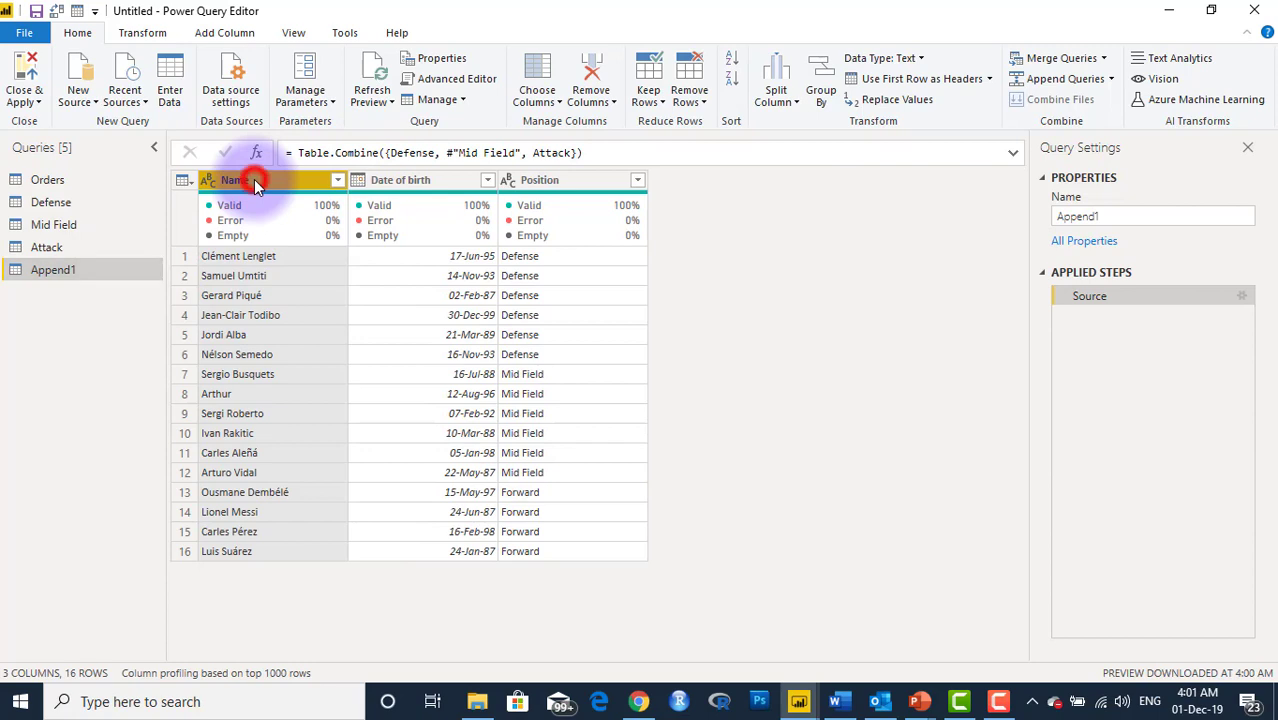
pyautogui.click(410, 179)
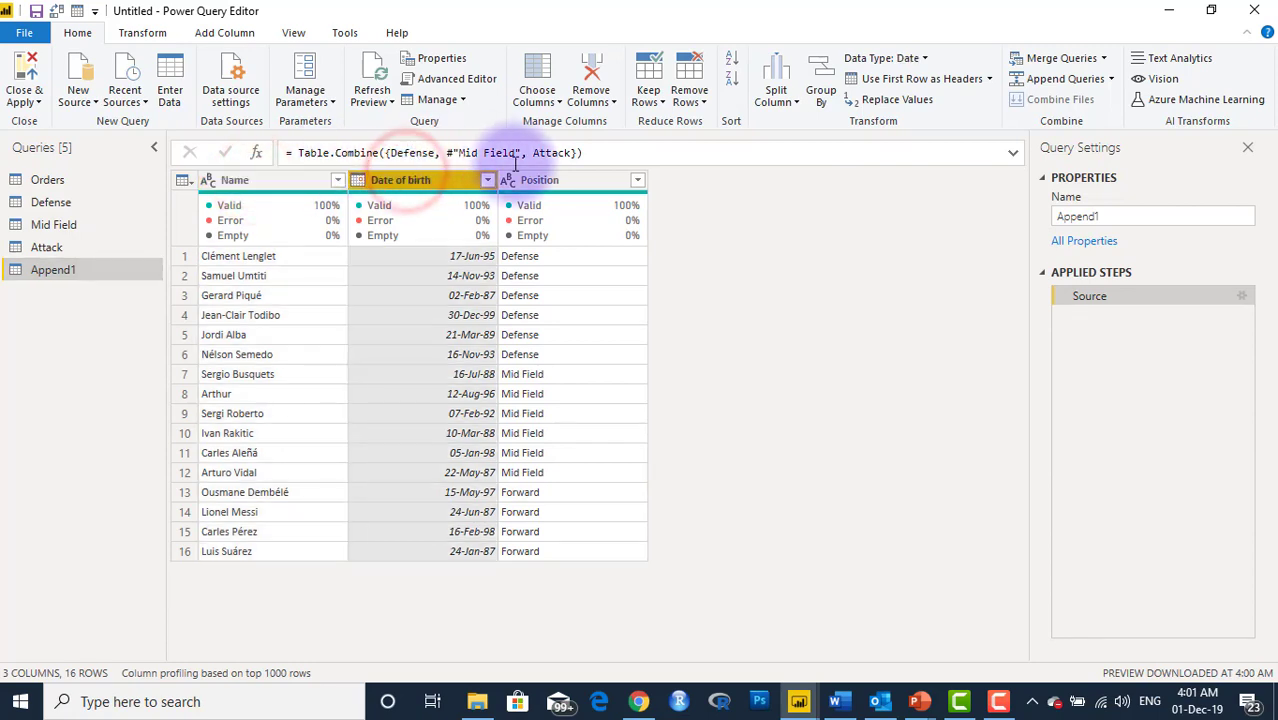
pyautogui.click(545, 181)
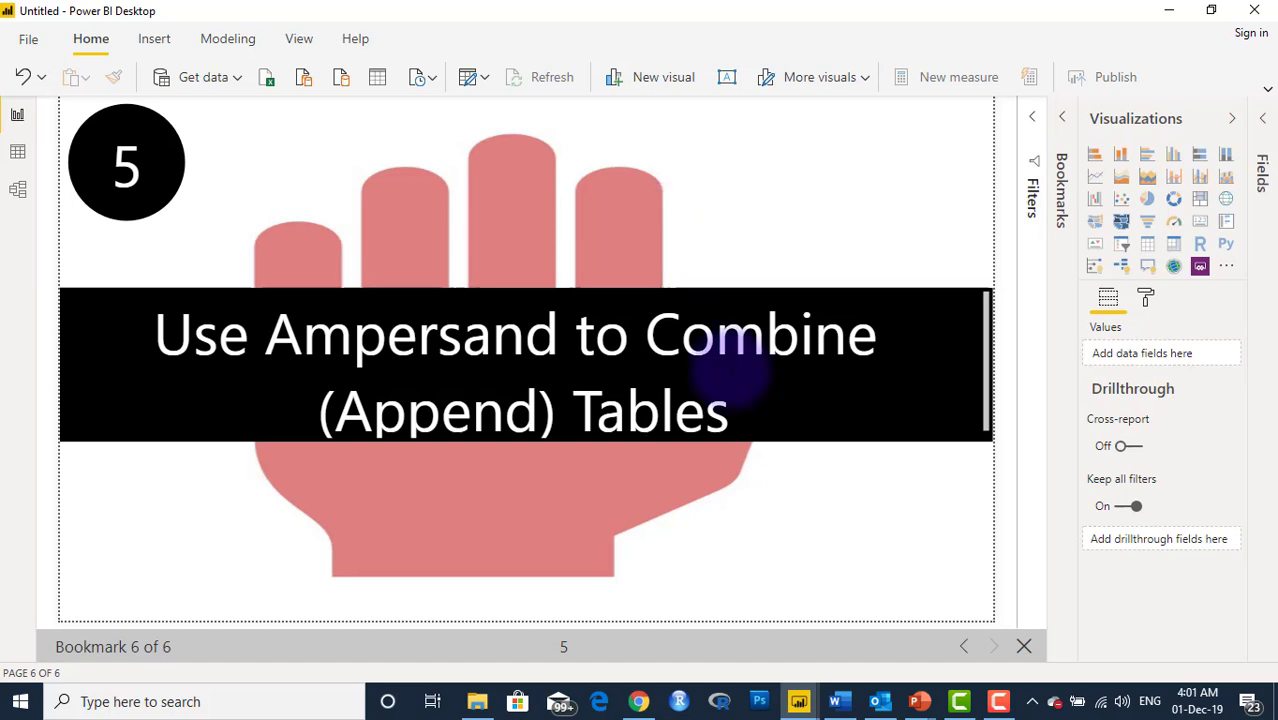
# Step: Bring the Power Query Editor window with the Append1 table back to the front
pyautogui.click(799, 701)
pyautogui.click(851, 629)
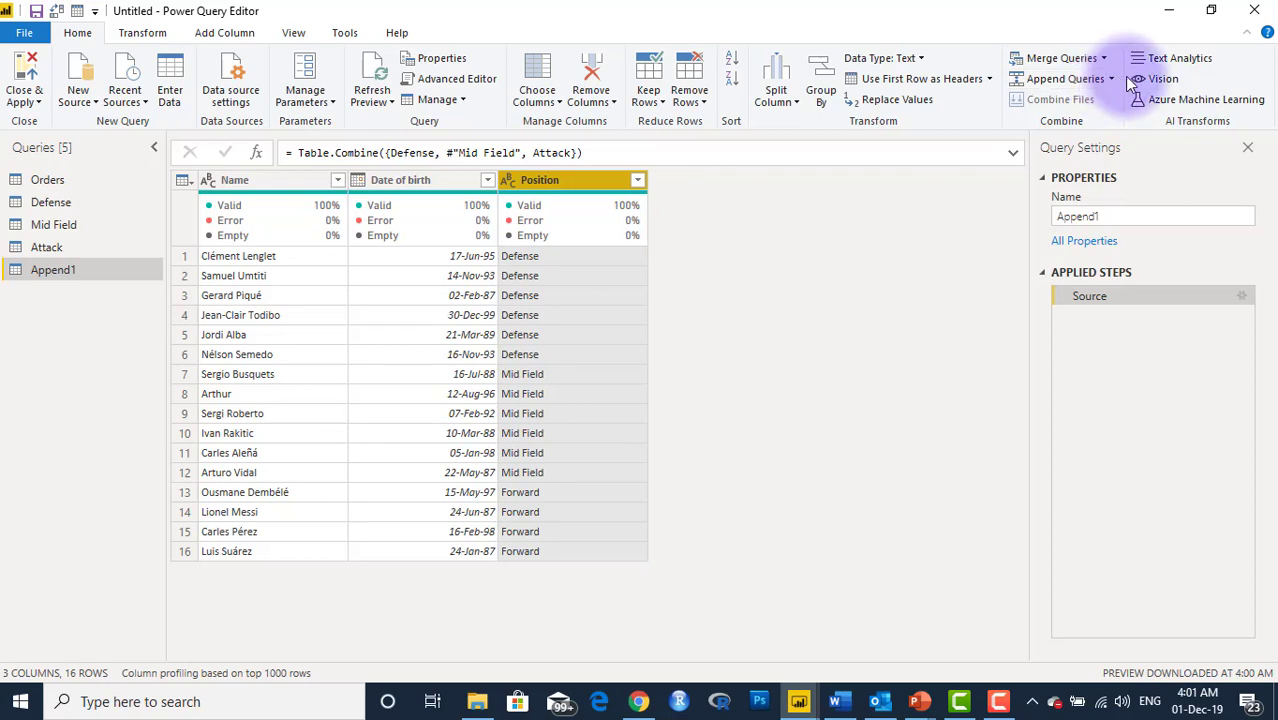
pyautogui.click(736, 151)
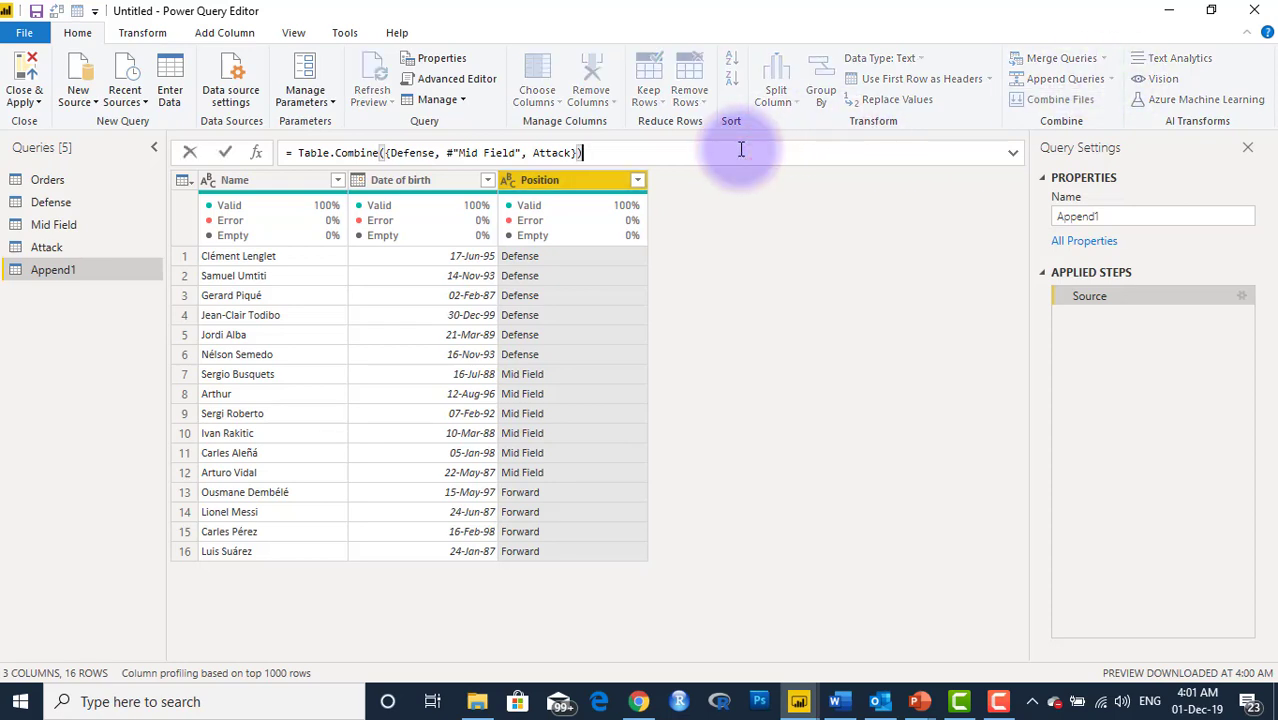
pyautogui.hotkey('ctrl', 'shift', '=')
pyautogui.hotkey('ctrl', 'shift', '=')
pyautogui.hotkey('ctrl', 'shift', '=')
pyautogui.hotkey('ctrl', 'shift', '=')
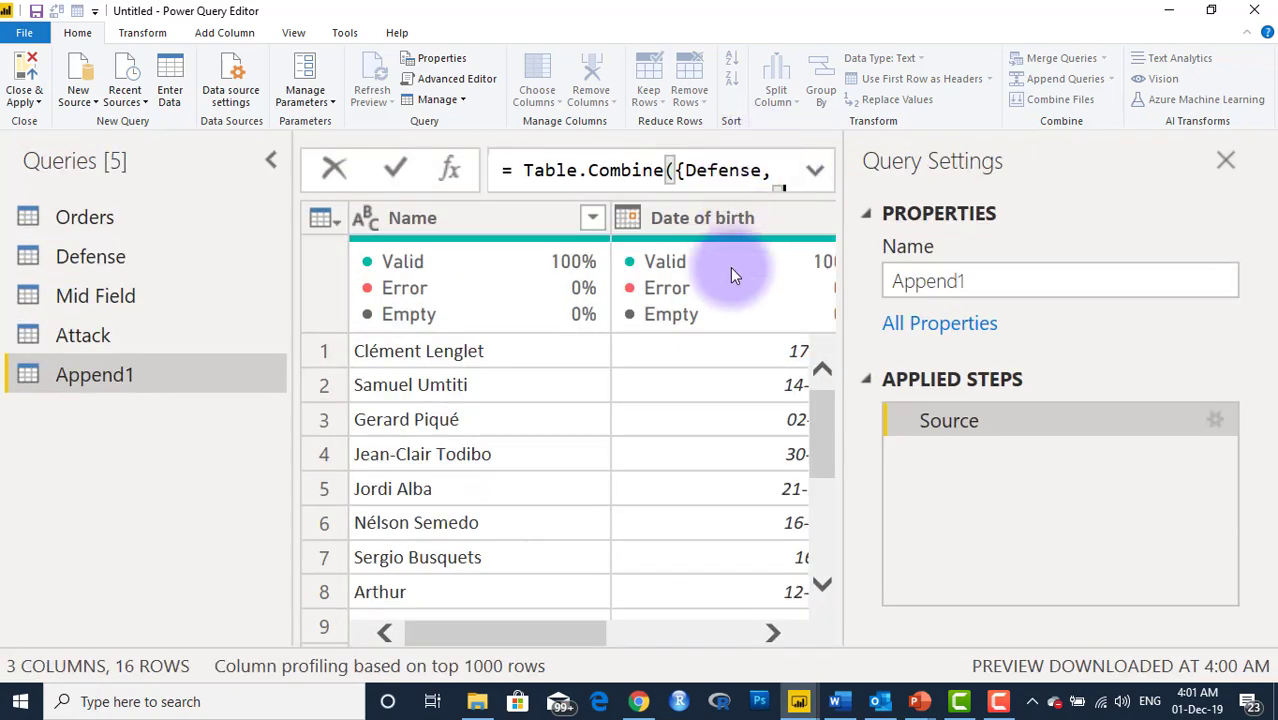
pyautogui.hotkey('ctrl', 'shift', '-')
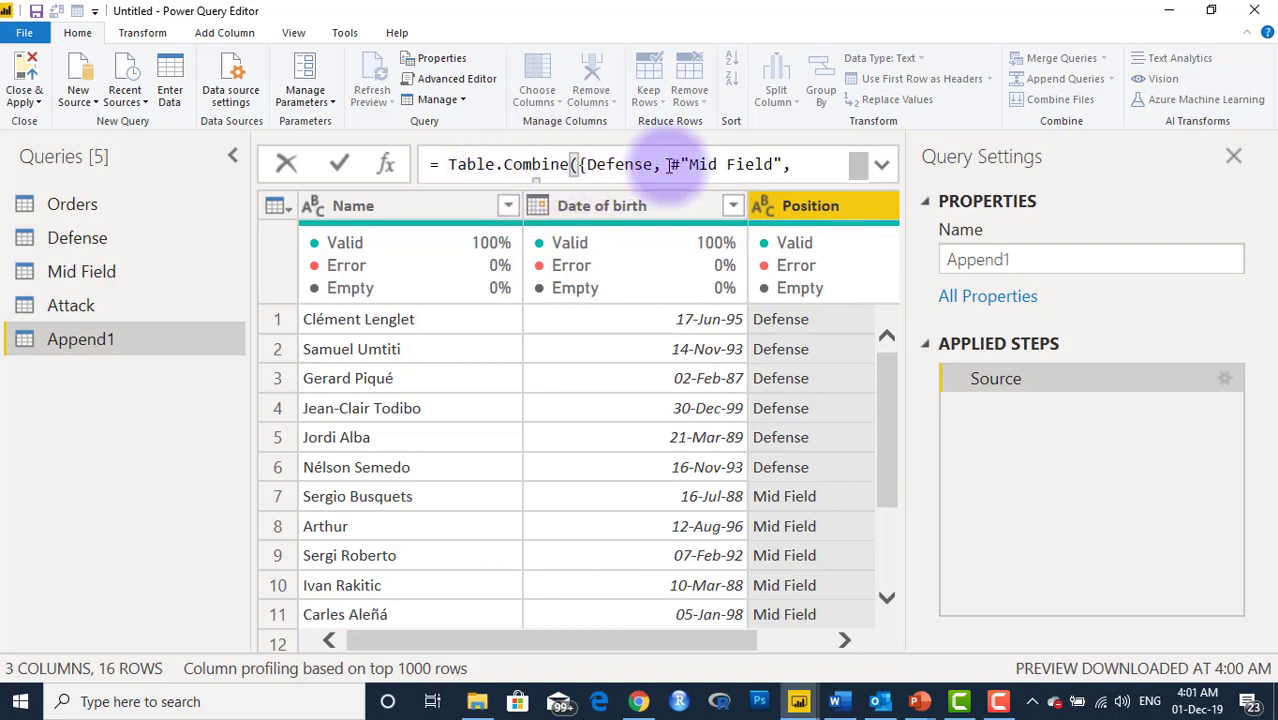
pyautogui.hotkey('ctrl', 'shift', '-')
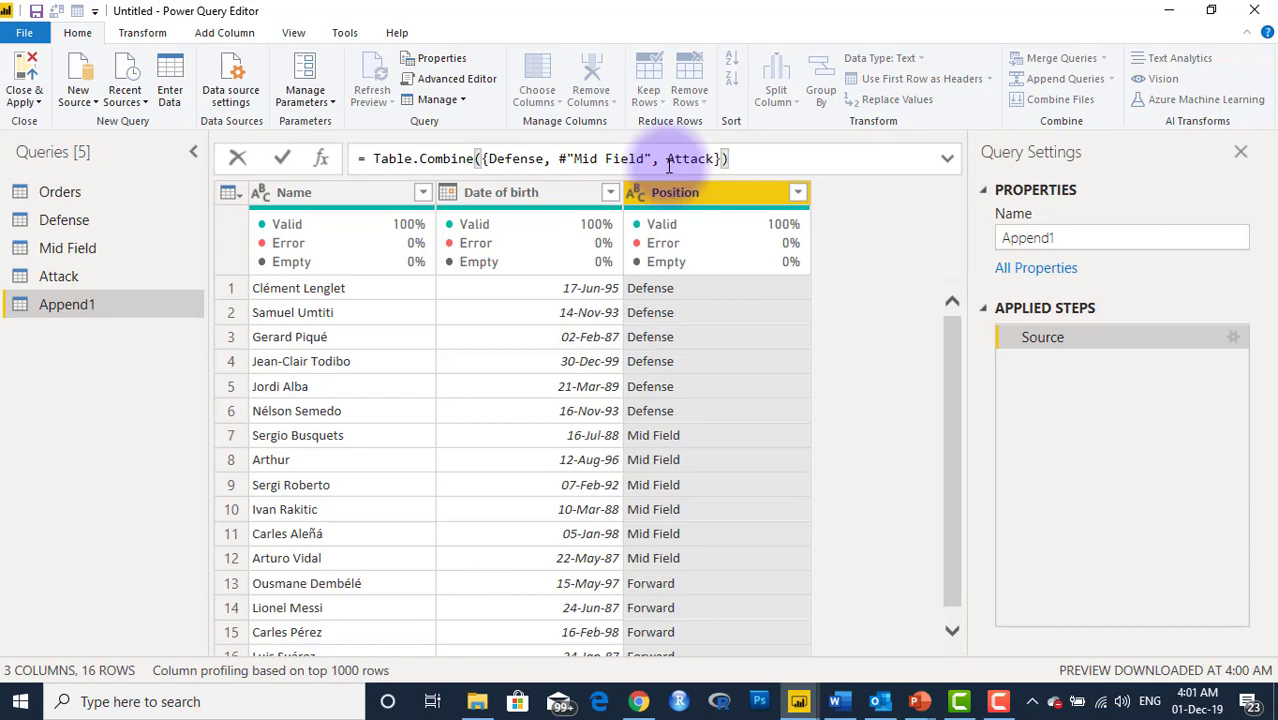
pyautogui.hotkey('ctrl', 'shift', '-')
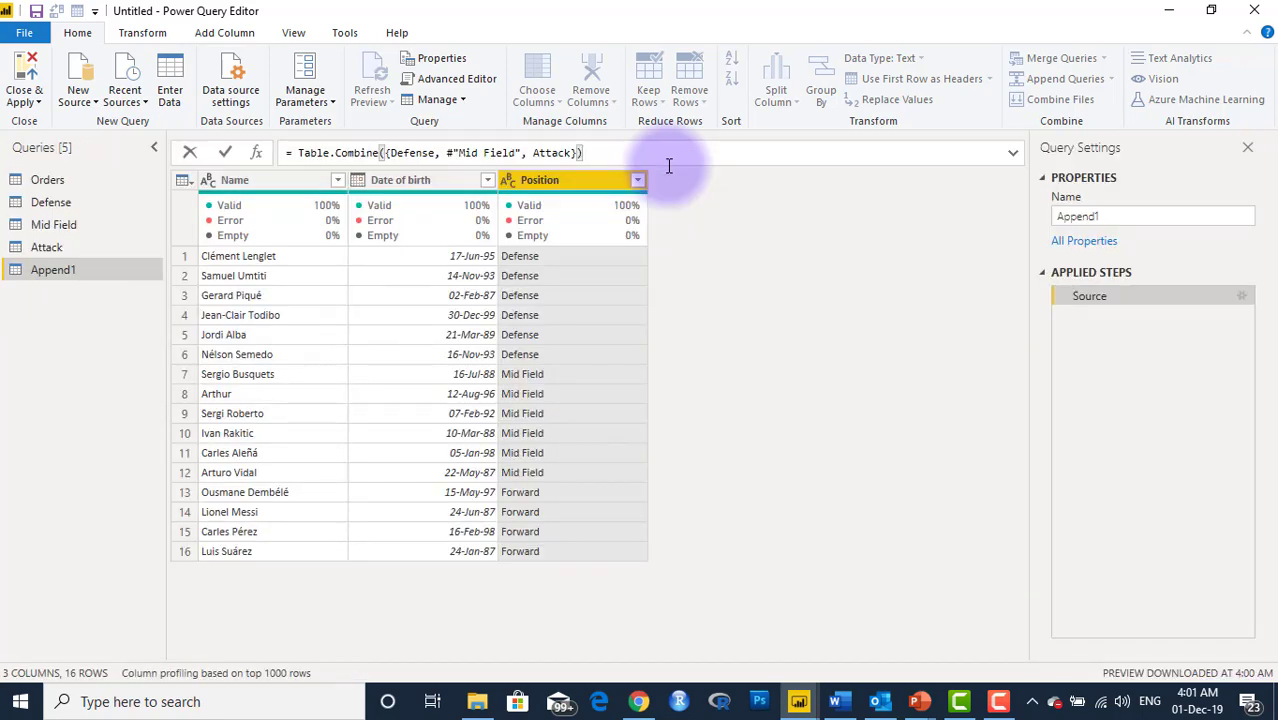
# Step: Create a new blank query from New Source
pyautogui.click(87, 34)
pyautogui.click(80, 100)
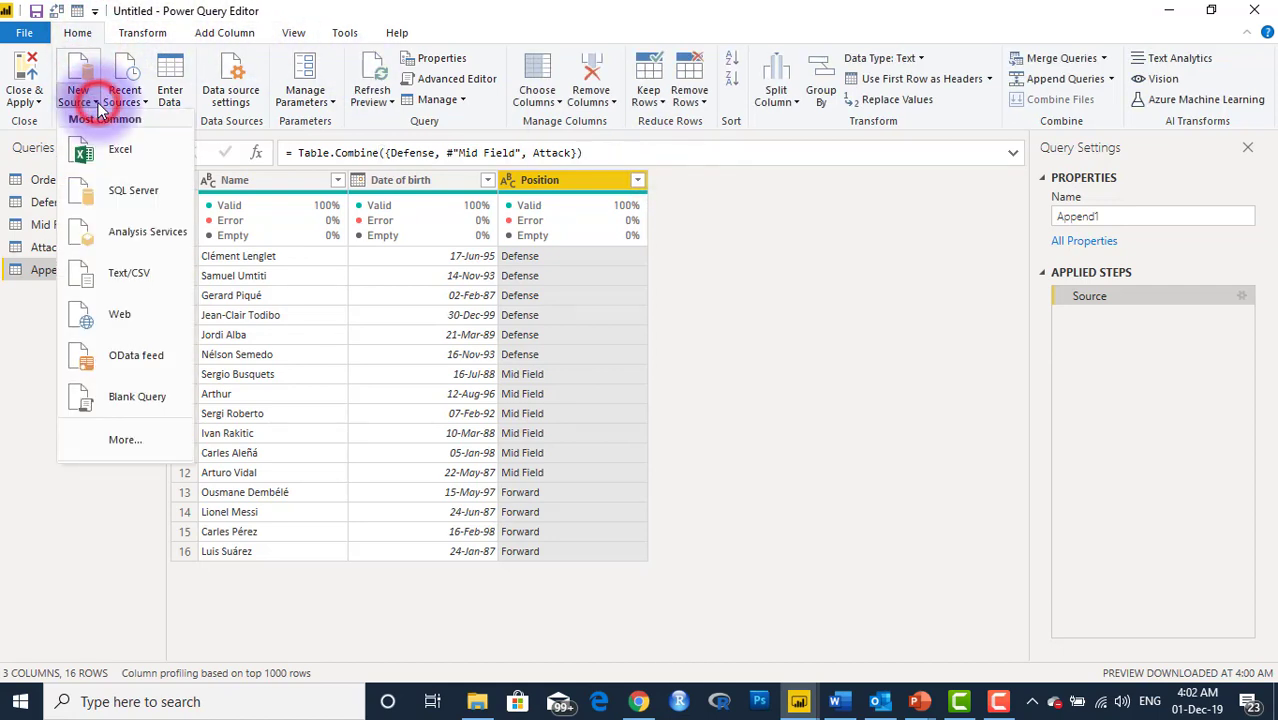
pyautogui.click(123, 396)
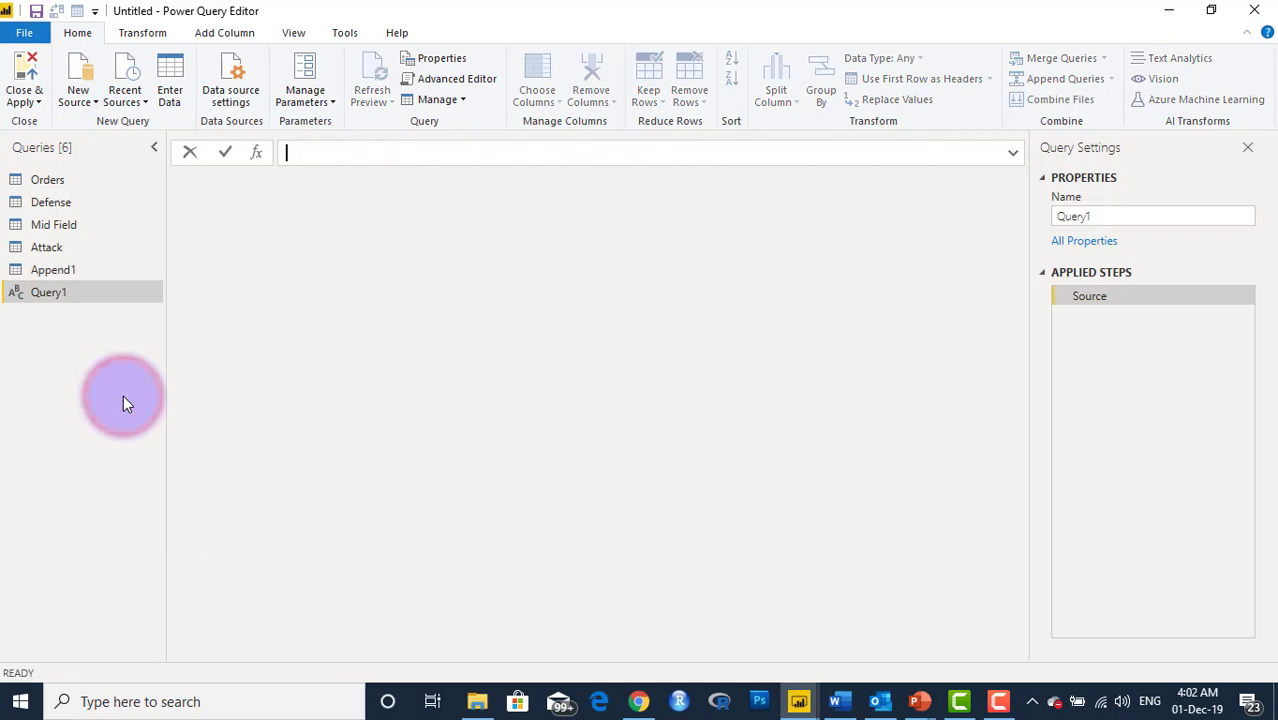
# Step: Enter the formula = Defense & #"Mid Field" & Attack to join the three queries
pyautogui.click(316, 158)
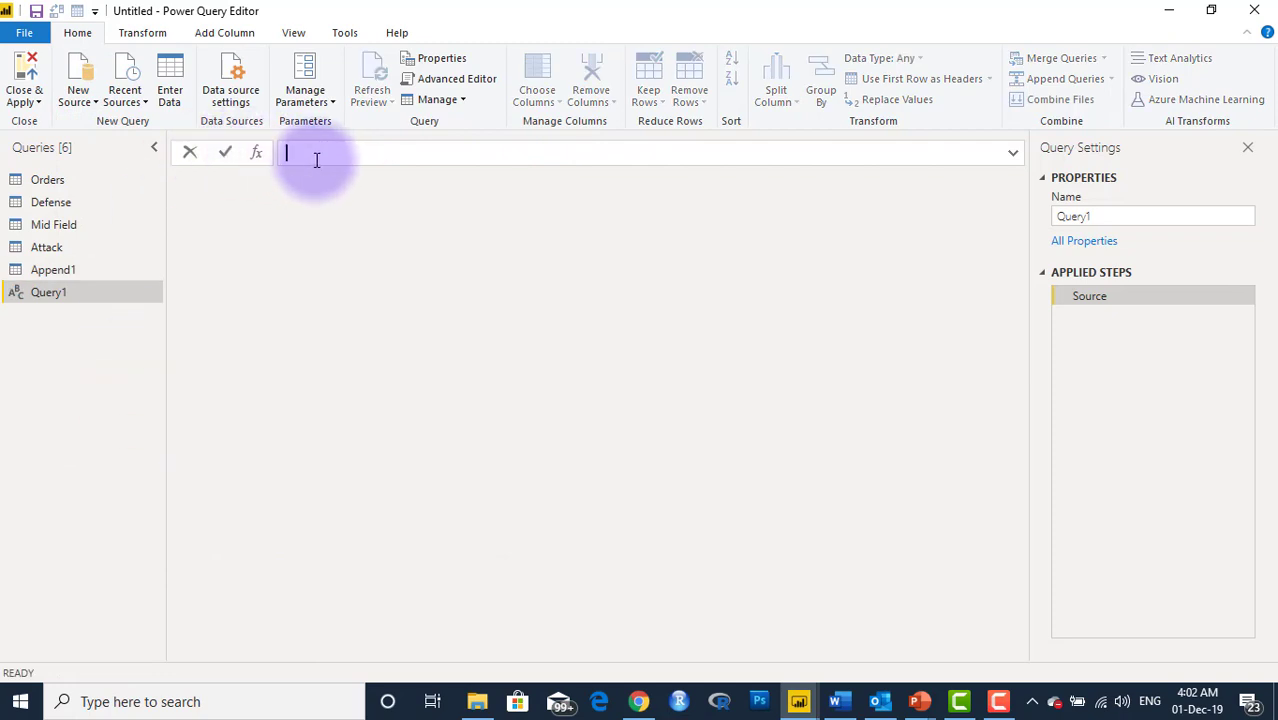
pyautogui.write('= Defense')
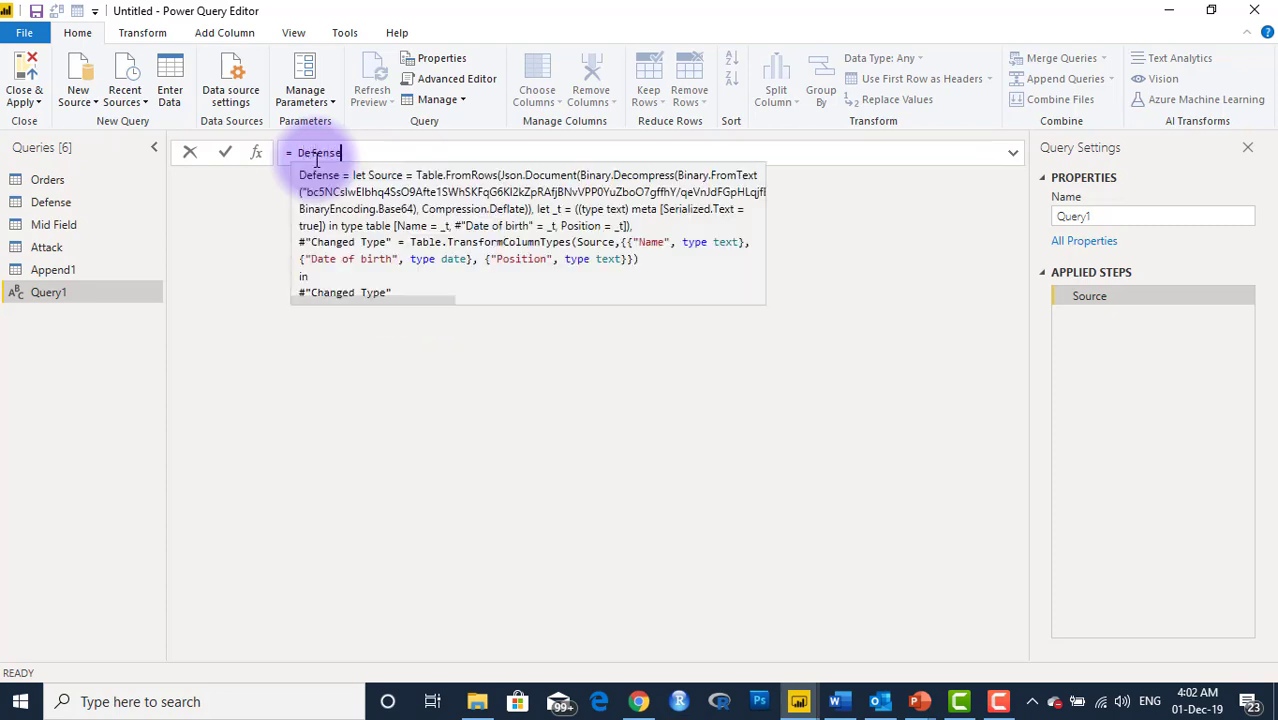
pyautogui.press('Return')
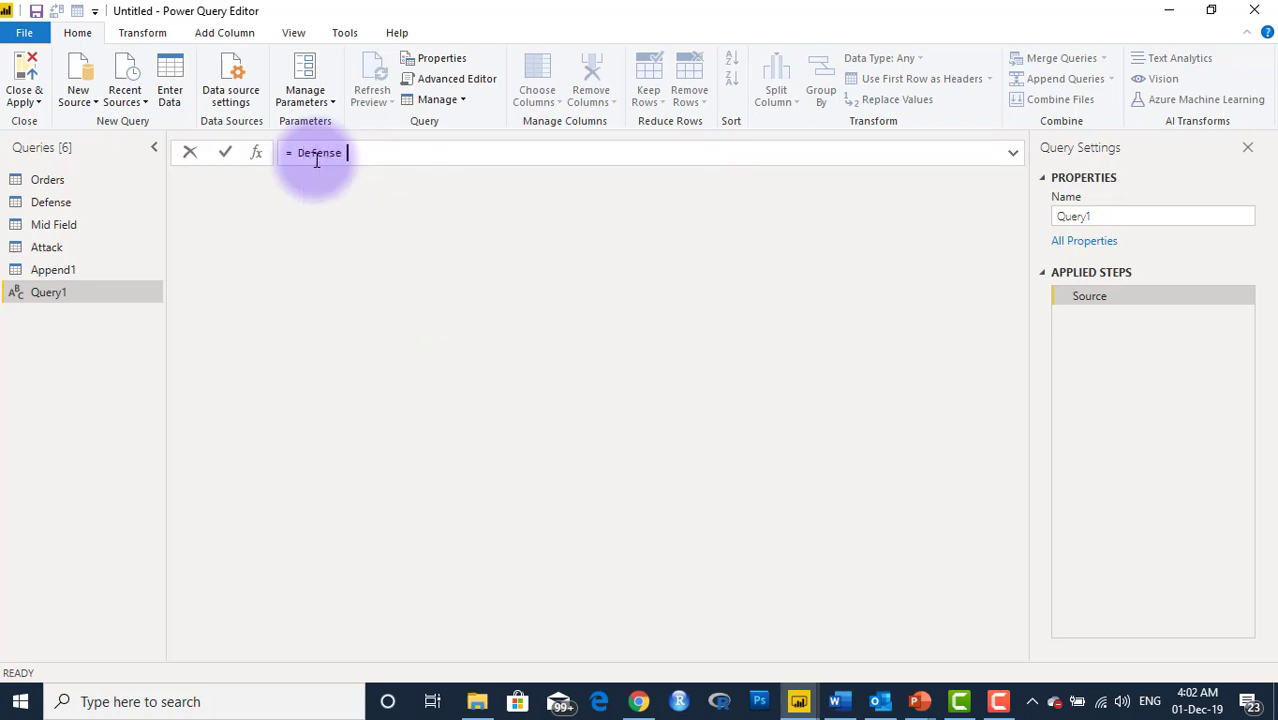
pyautogui.write('& Mide')
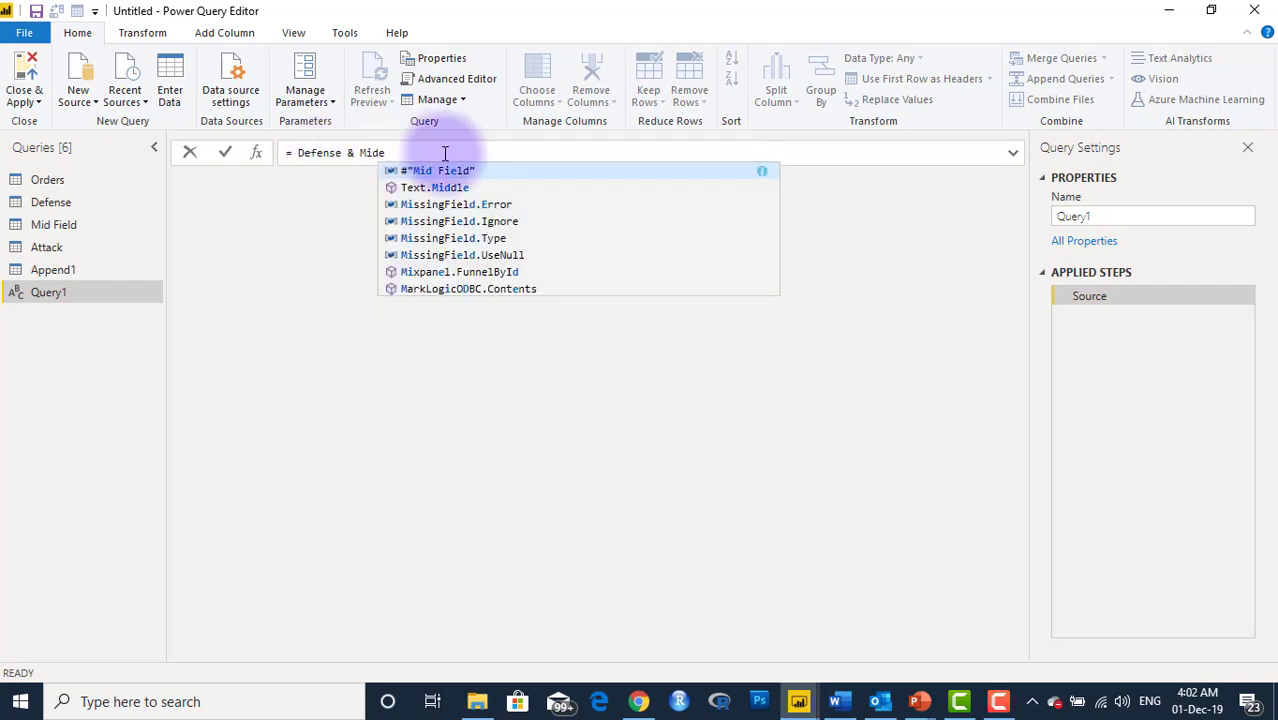
pyautogui.press('BackSpace')
pyautogui.press('Tab')
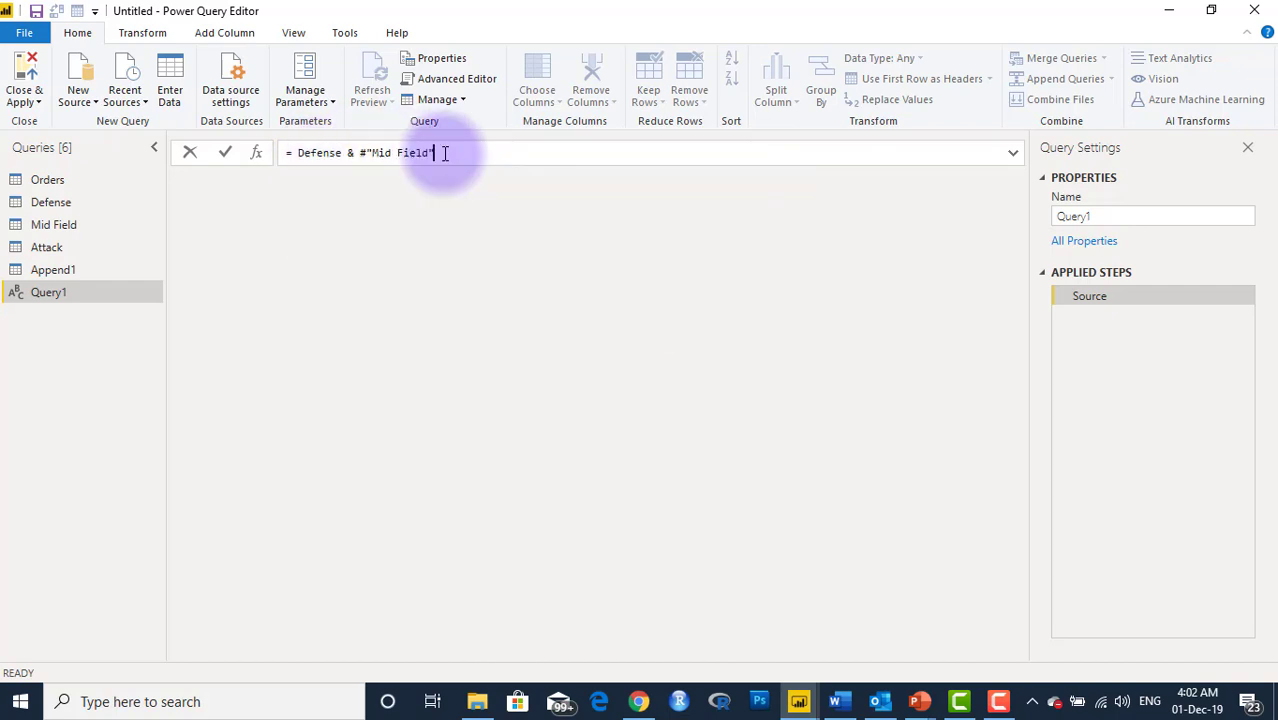
pyautogui.write('& Attack')
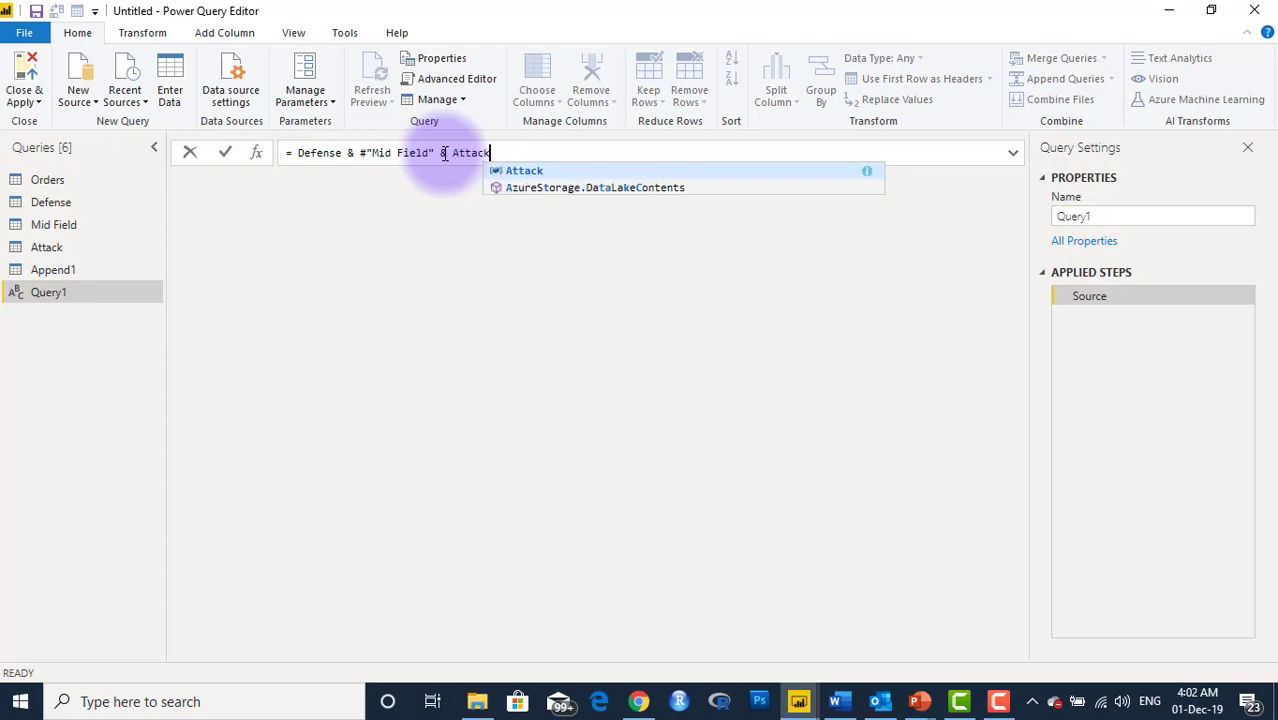
pyautogui.press('Return')
pyautogui.press('Return')
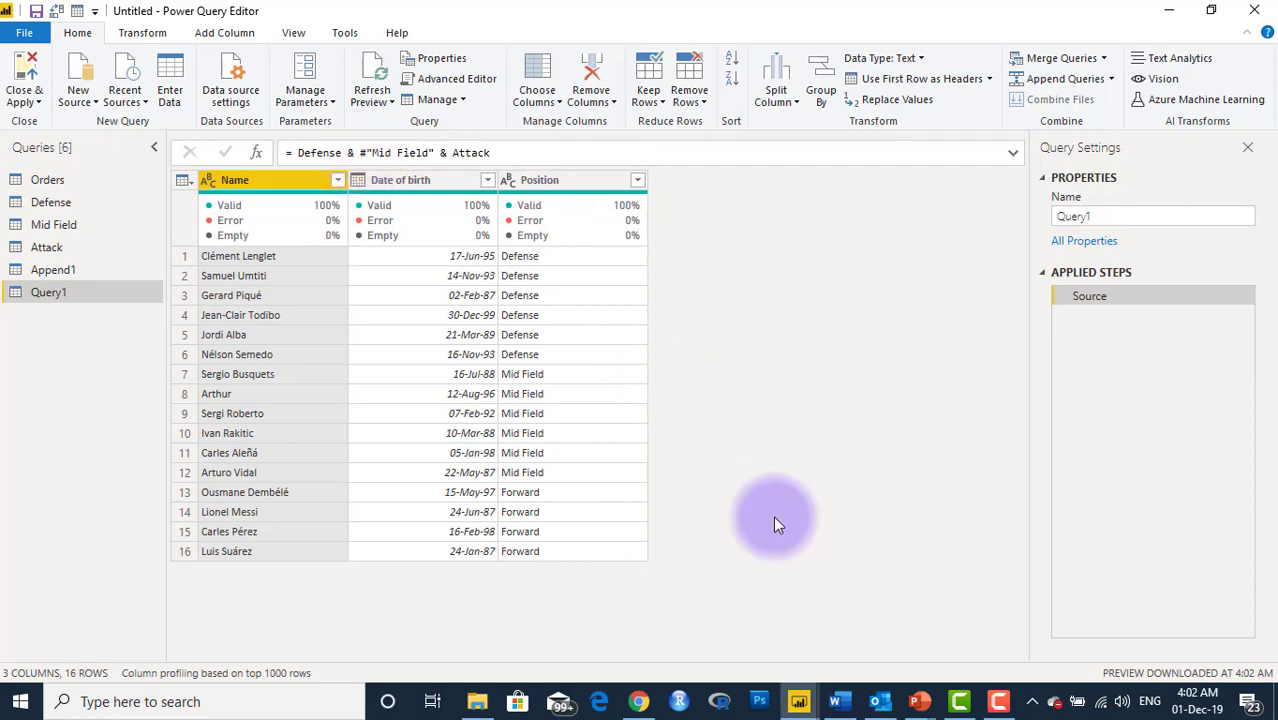
# Step: Bring Power BI Desktop forward and step back to Bookmark 1 of 6, the Intro slide
pyautogui.moveTo(800, 694)
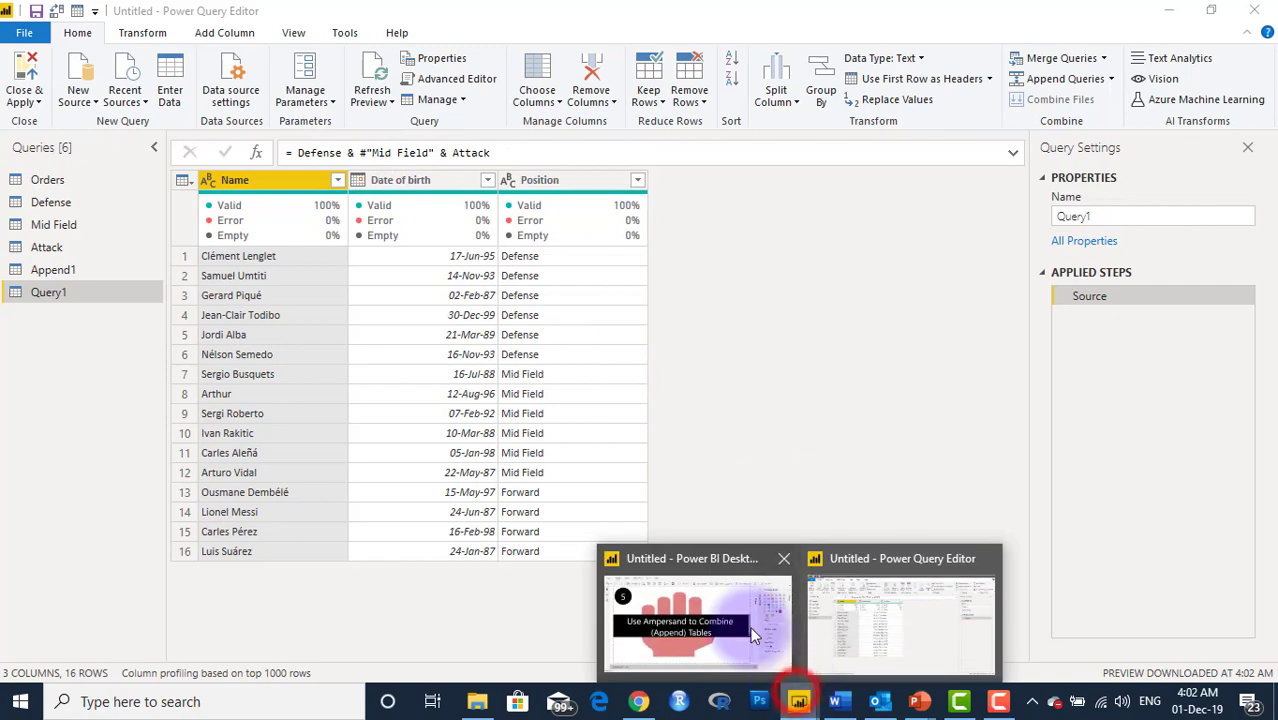
pyautogui.click(748, 622)
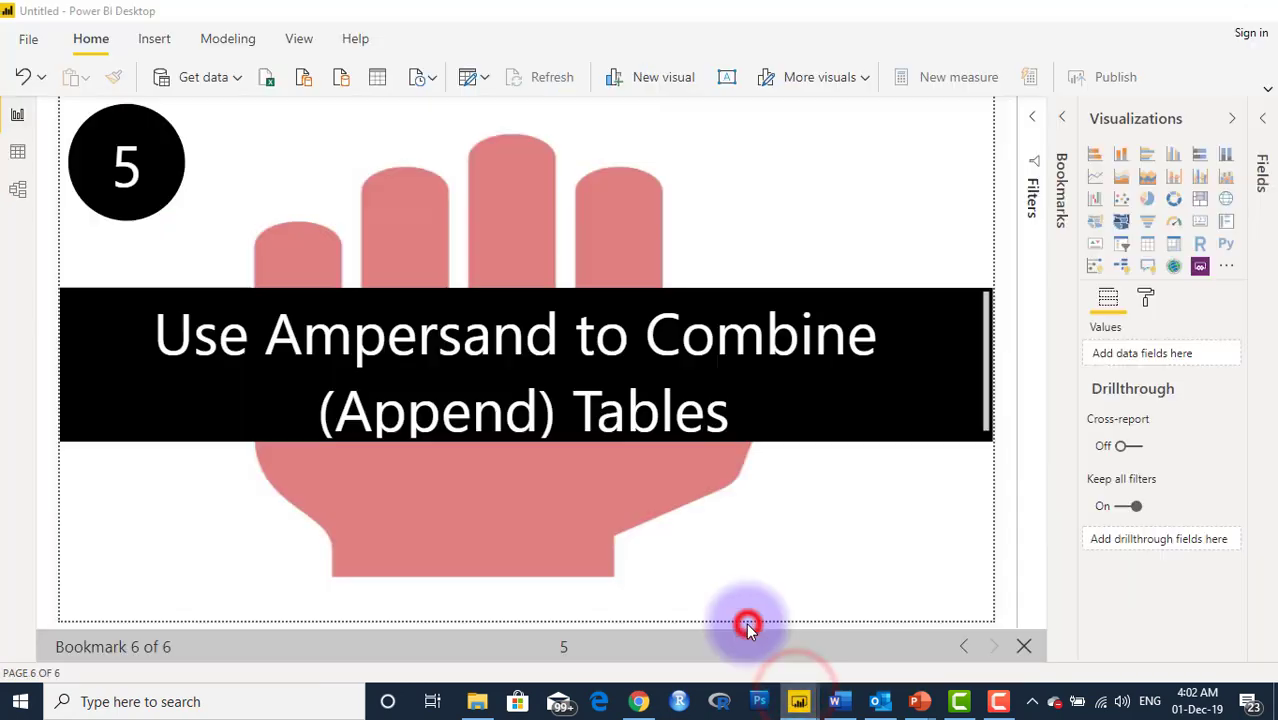
pyautogui.click(963, 647)
pyautogui.click(963, 647)
pyautogui.click(963, 647)
pyautogui.click(963, 647)
pyautogui.click(963, 647)
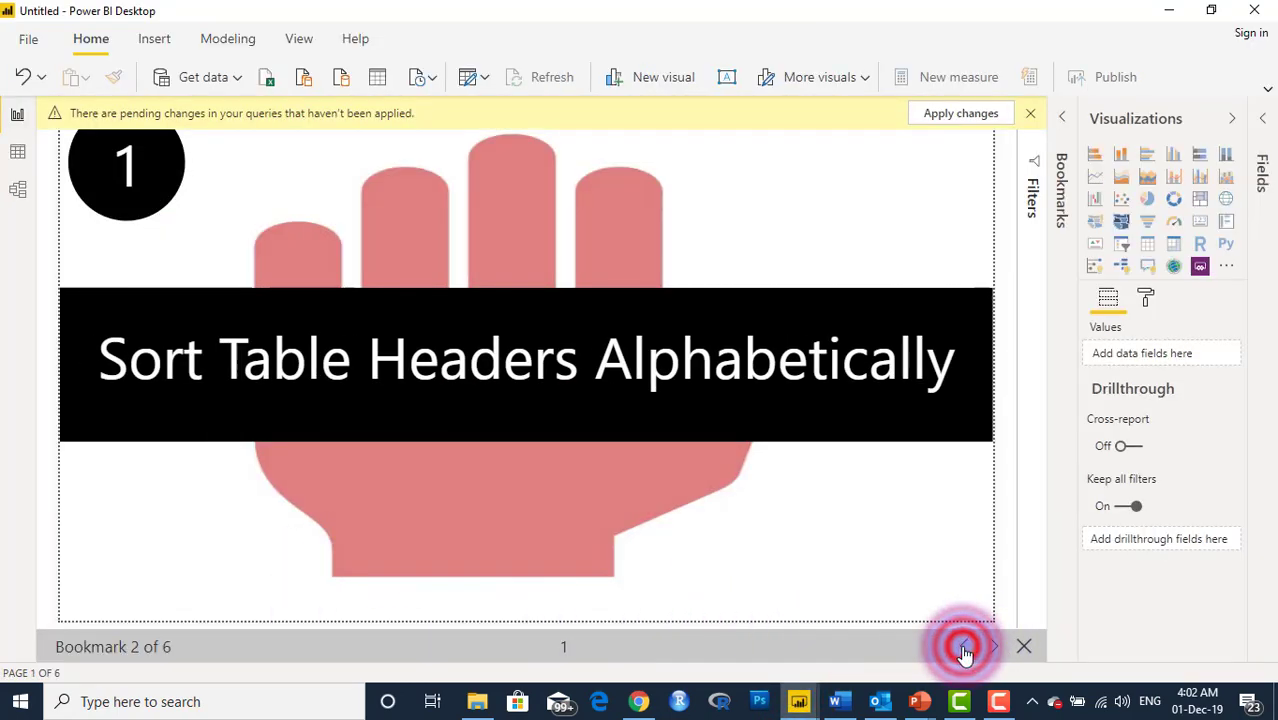
pyautogui.click(963, 647)
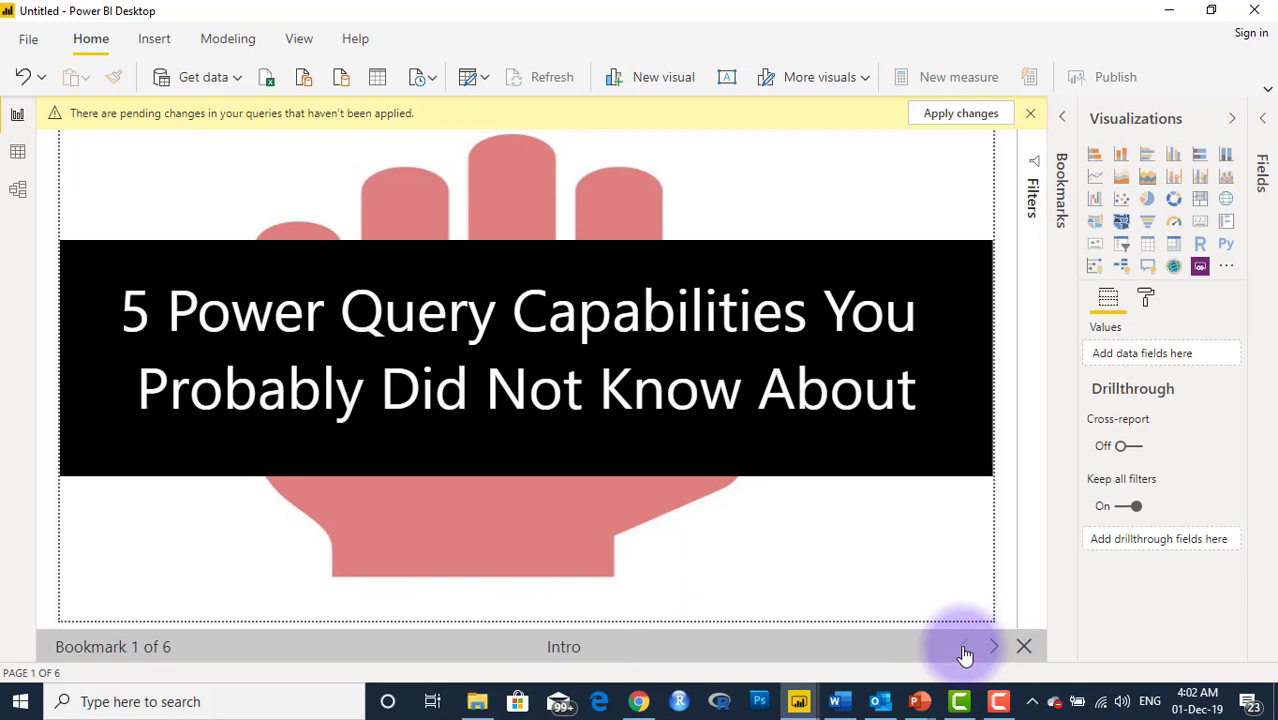